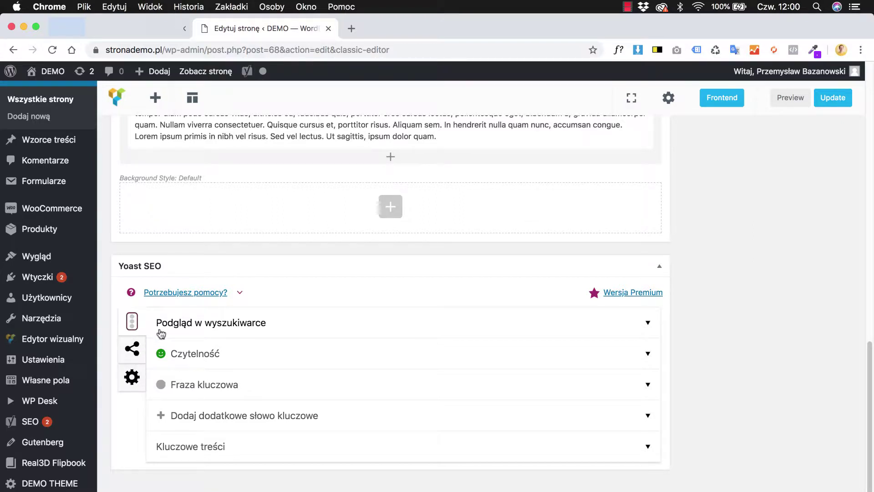
Expand the Yoast SEO search preview and examine how the page's title, address and description would appear in Google.
left_click(193, 329)
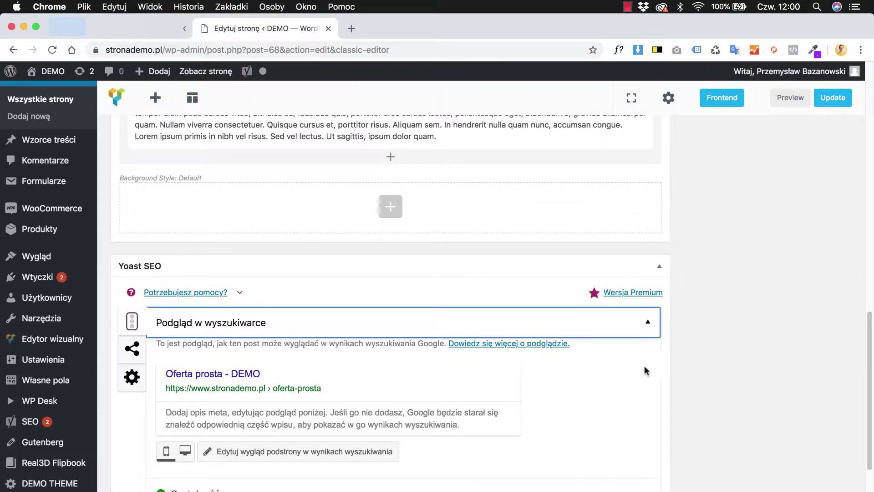
scroll(199, 337, "down", 1)
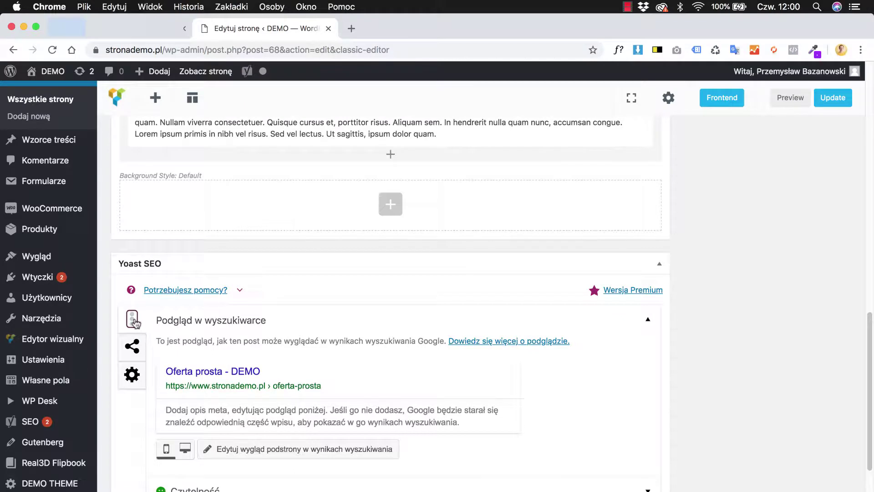
scroll(265, 337, "down", 3)
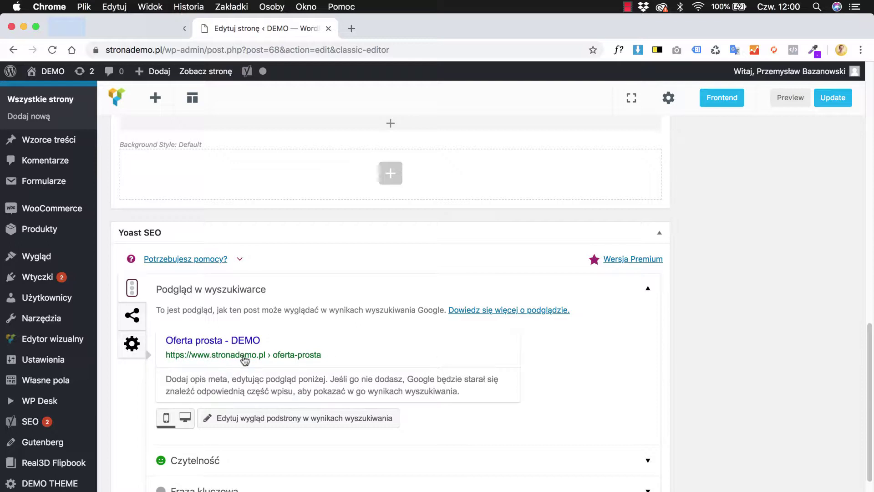
scroll(339, 387, "down", 1)
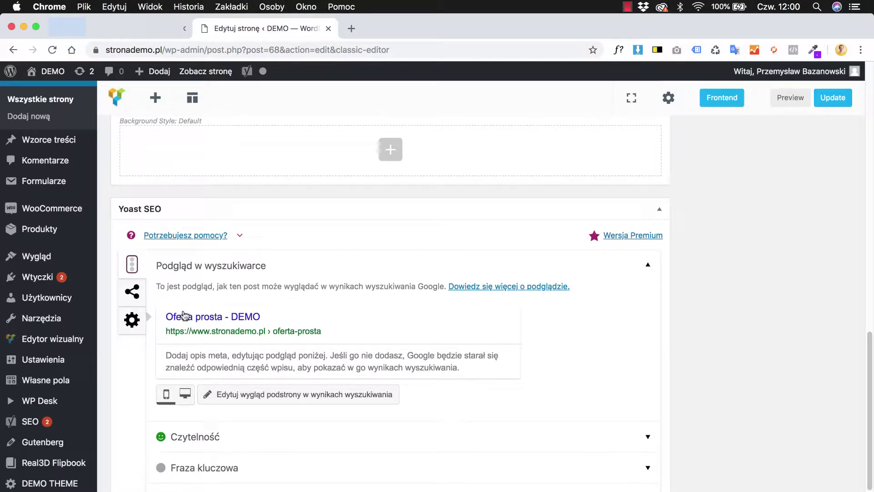
scroll(237, 360, "down", 1)
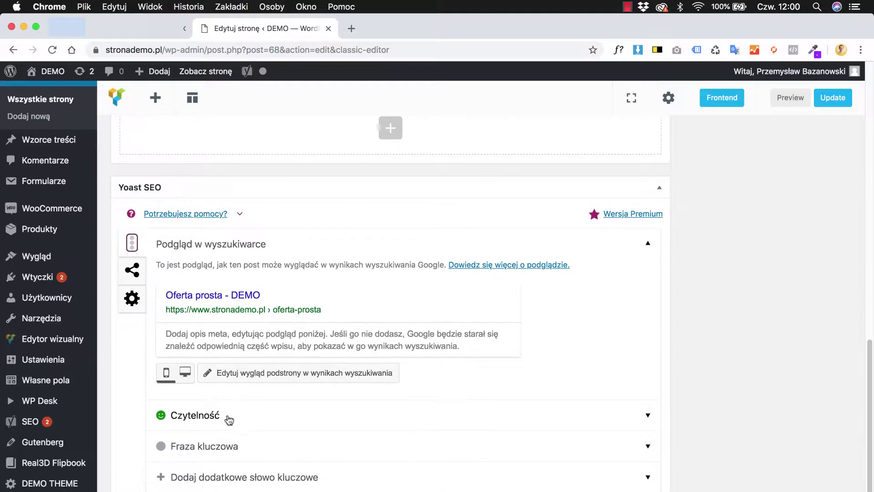
Set the page's focus keyphrase in Yoast SEO to "żarówki poznań".
left_click(221, 451)
scroll(221, 450, "down", 4)
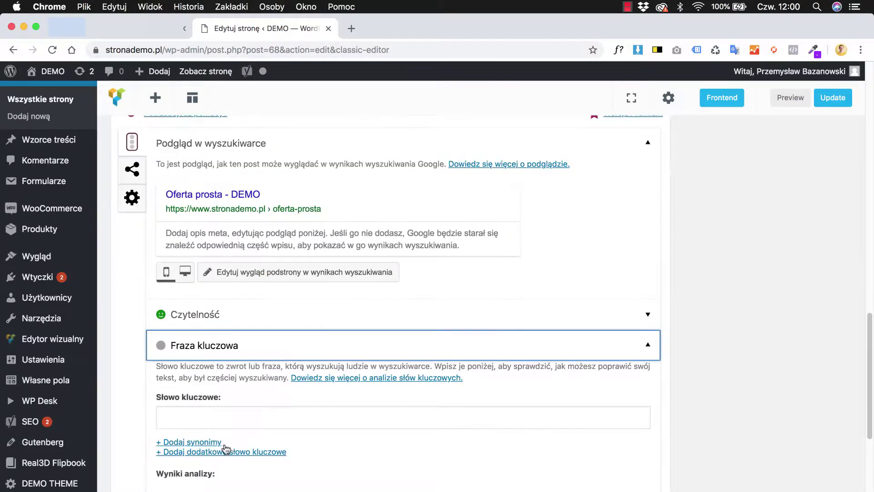
left_click(233, 408)
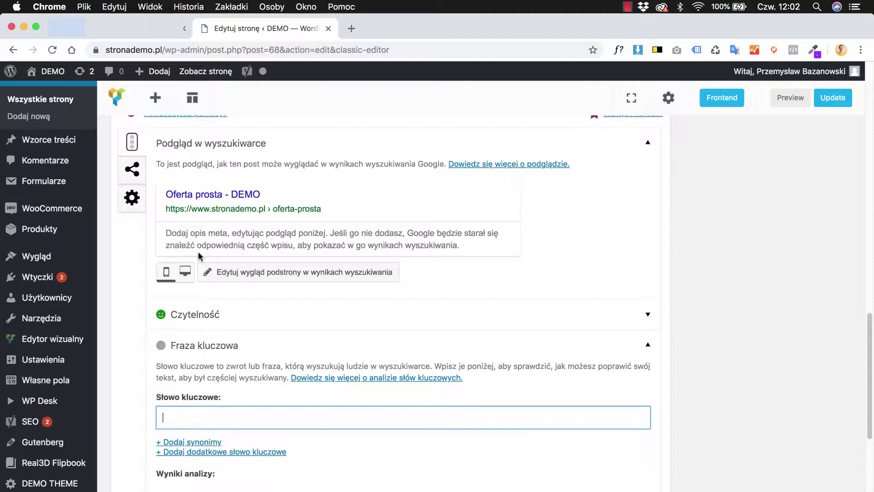
type("żar")
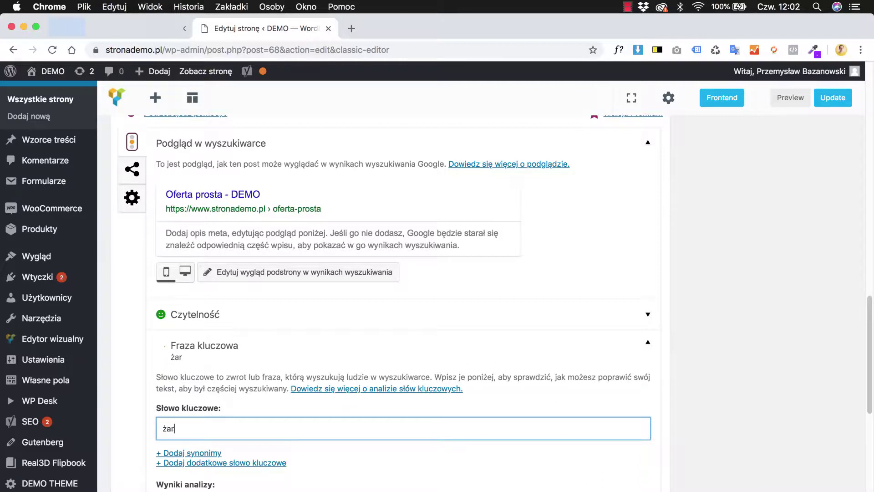
type("ówki poznań")
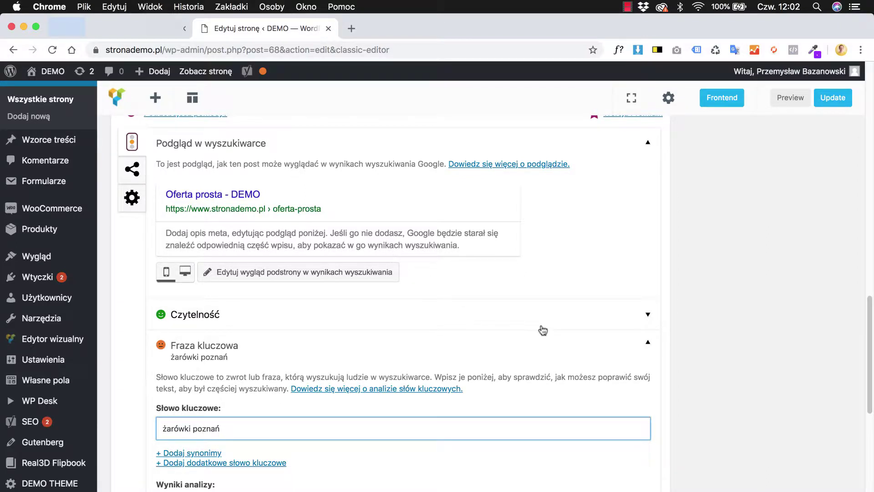
left_click(811, 340)
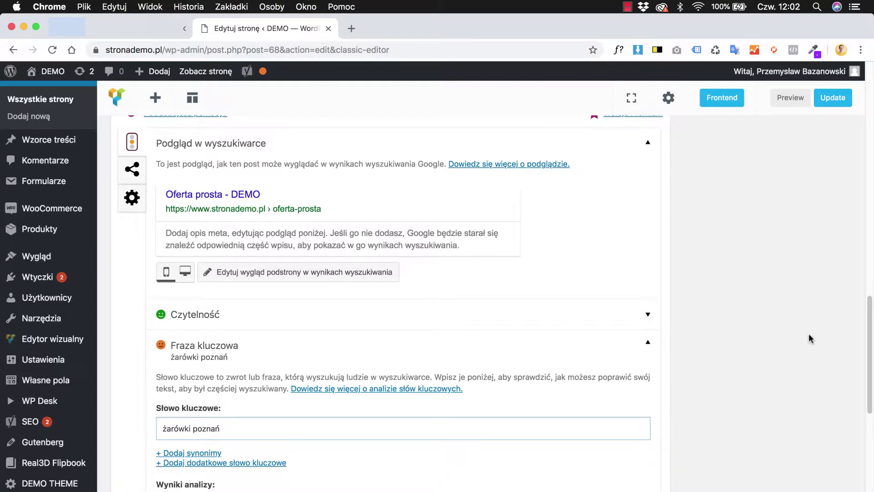
left_click(272, 426)
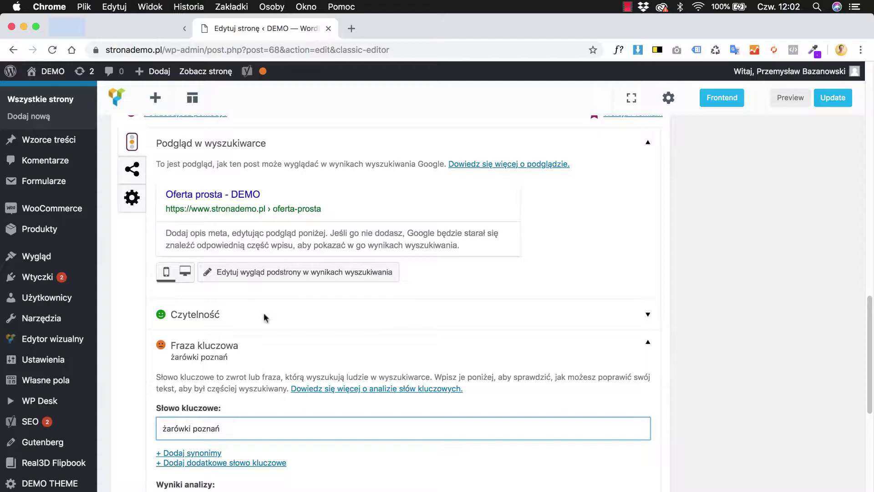
Change the page title to "Oferta Żarówki Śrem" and update the page.
scroll(297, 269, "up", 4)
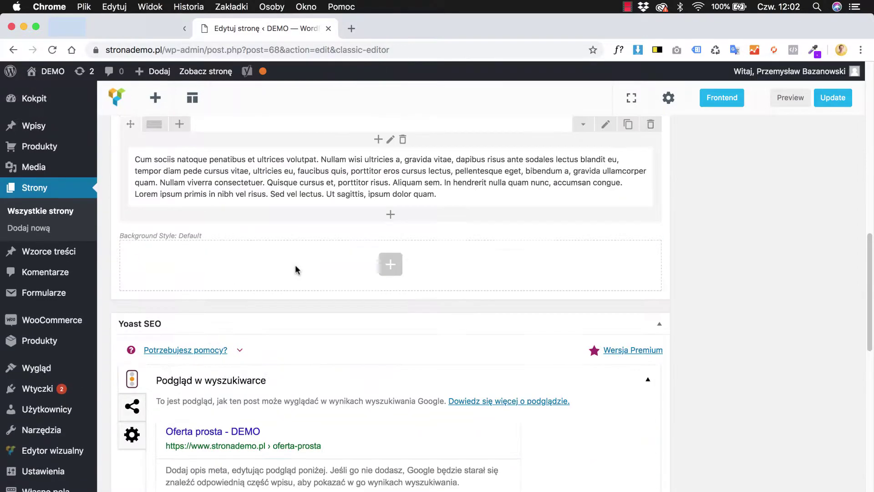
scroll(298, 273, "down", 7)
scroll(298, 273, "up", 2)
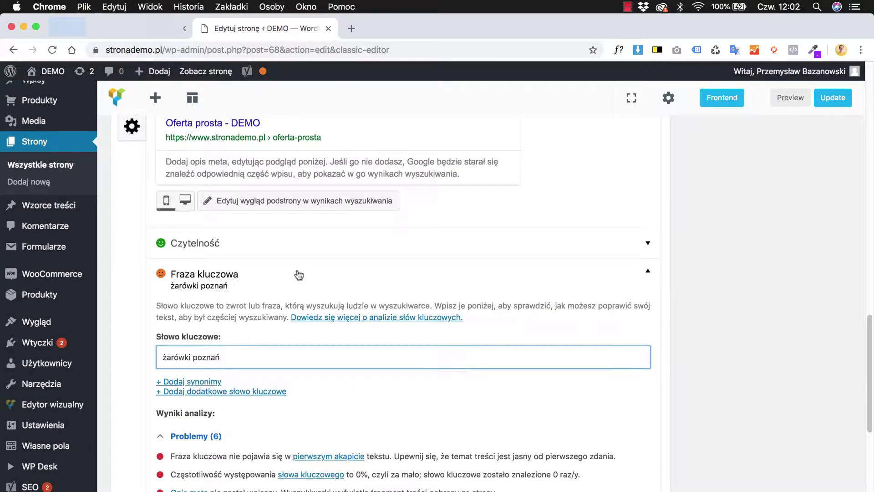
scroll(297, 275, "up", 1)
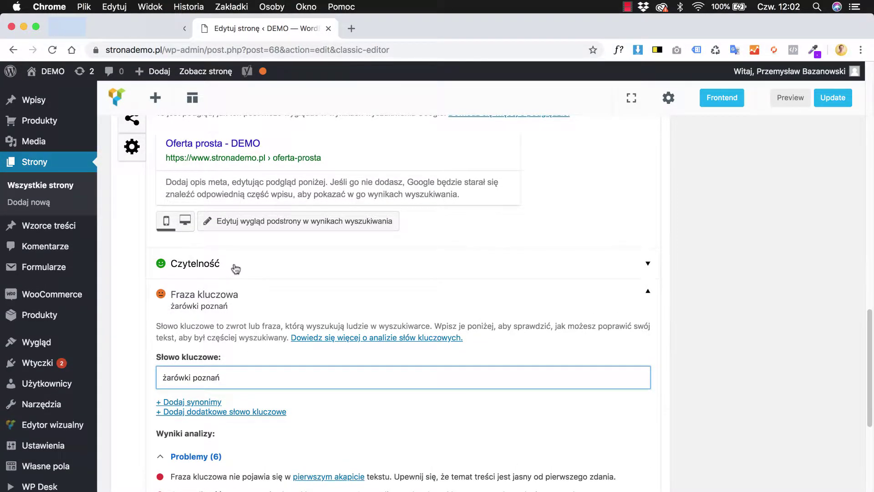
scroll(234, 267, "up", 1)
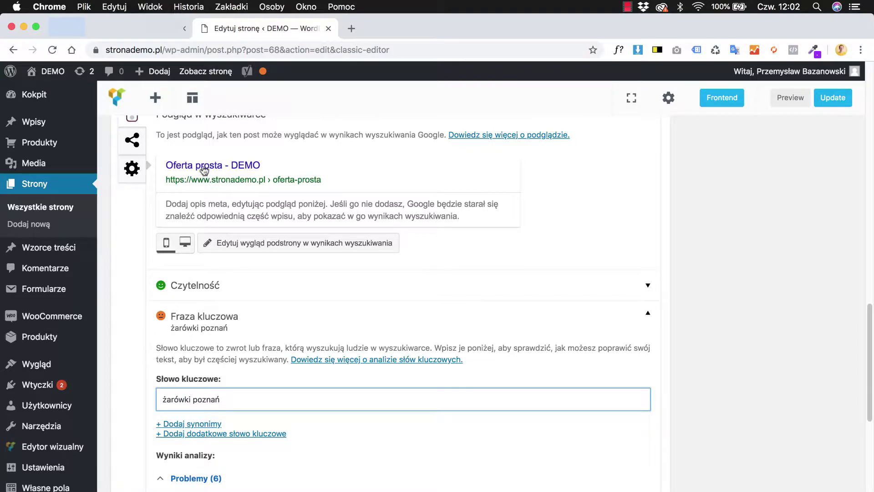
scroll(279, 236, "up", 15)
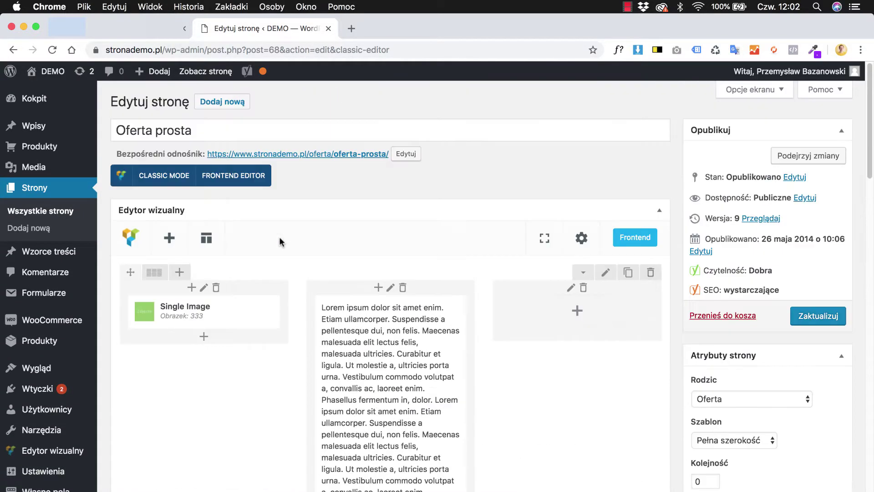
left_click(169, 131)
triple_click(169, 130)
left_click(224, 129)
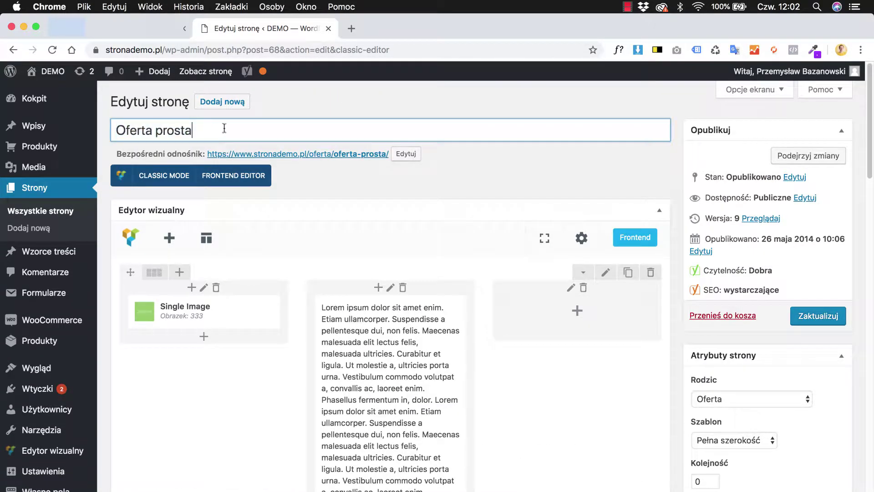
scroll(321, 217, "down", 15)
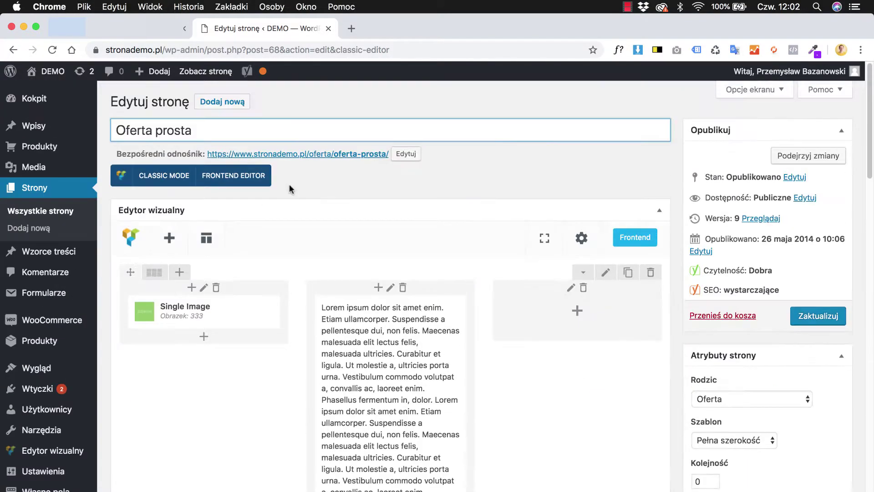
triple_click(283, 130)
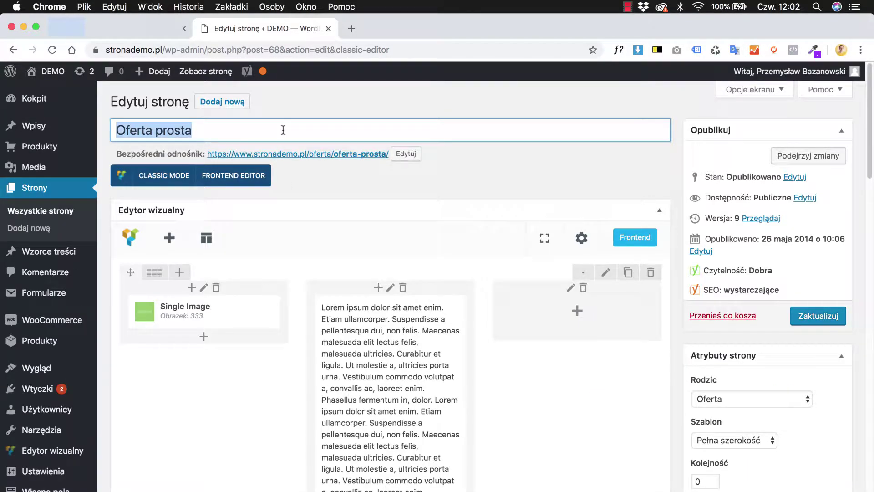
type("O")
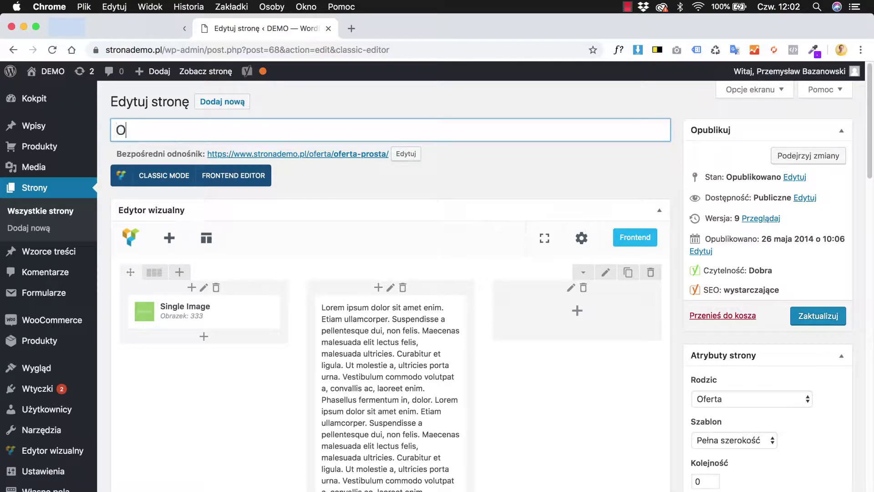
type("ferta Żarówki")
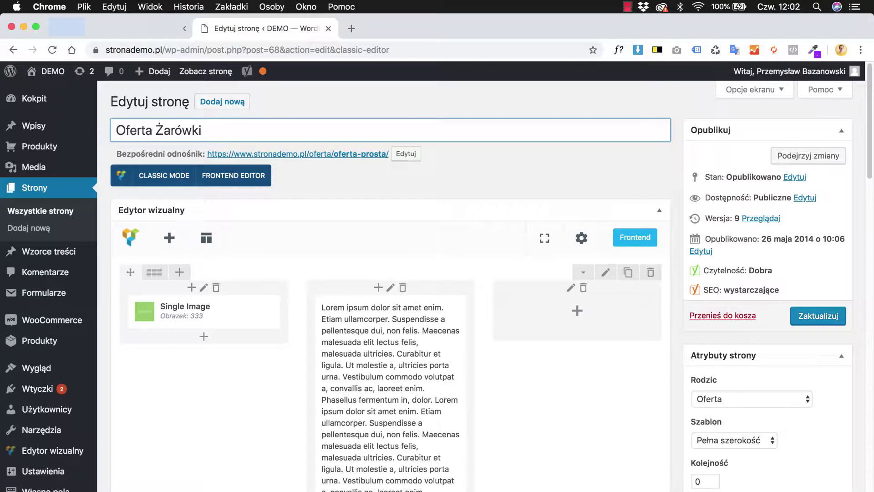
type(" Śrem")
left_click(357, 201)
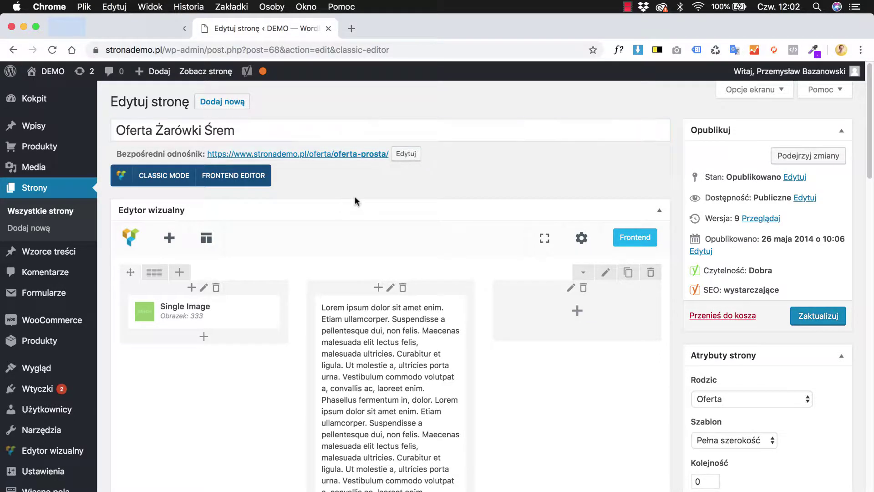
left_click(820, 318)
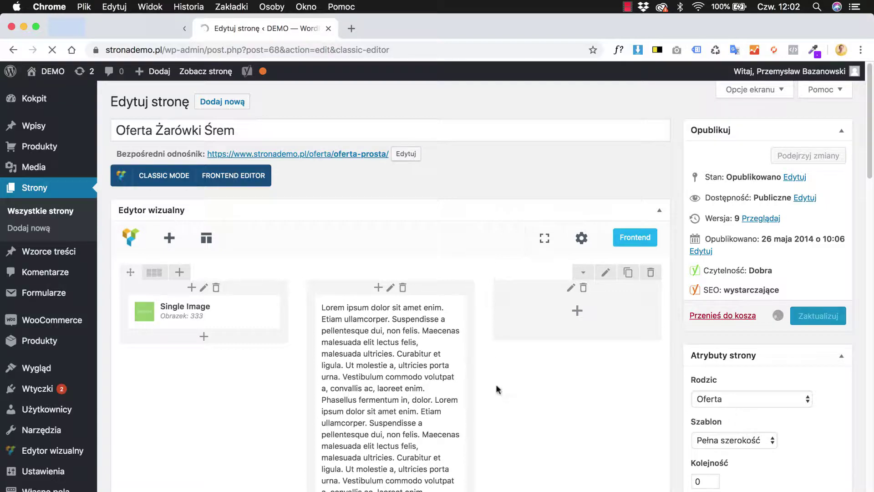
Open the Yoast SEO title for editing from the search preview and remove all of its template variables.
scroll(450, 234, "down", 7)
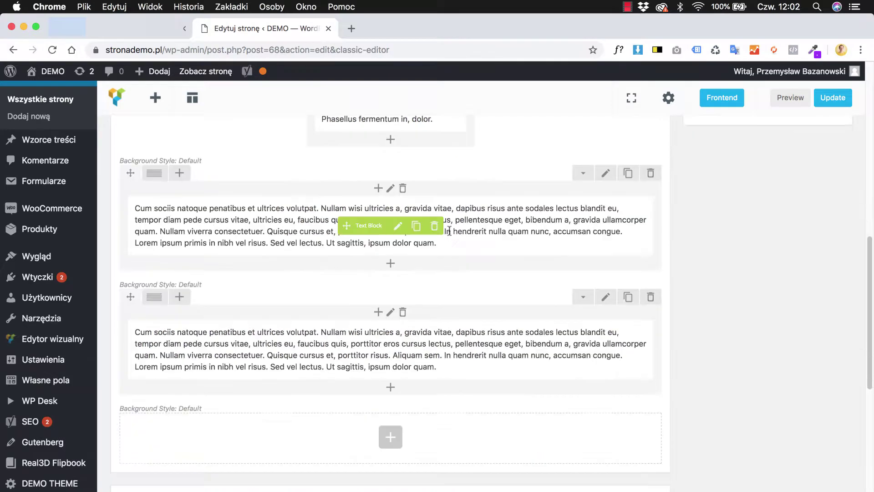
scroll(449, 231, "down", 5)
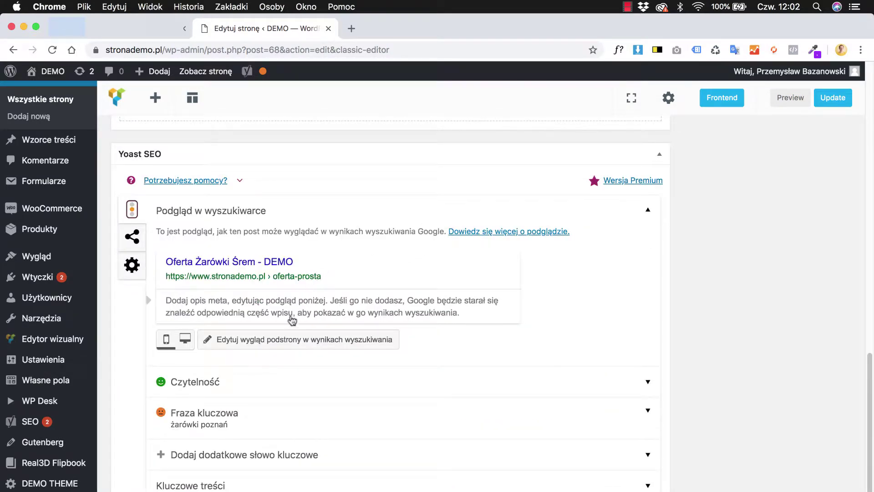
left_click(285, 264)
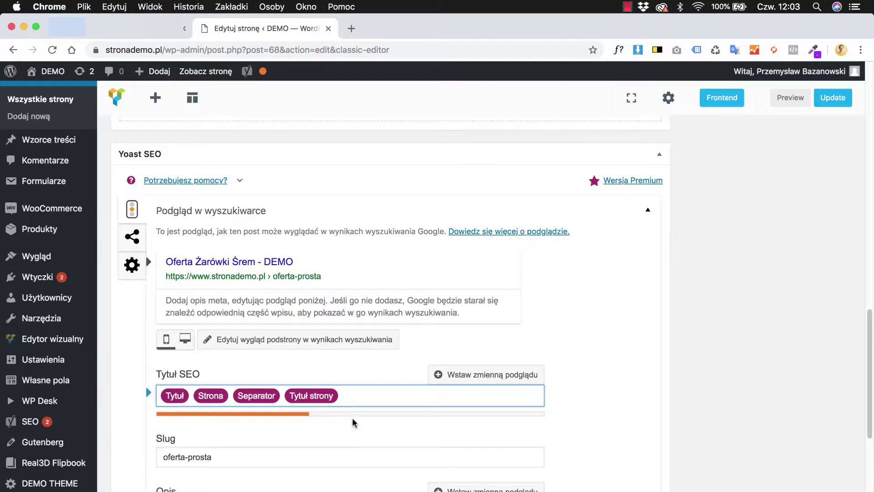
scroll(353, 421, "down", 1)
triple_click(373, 364)
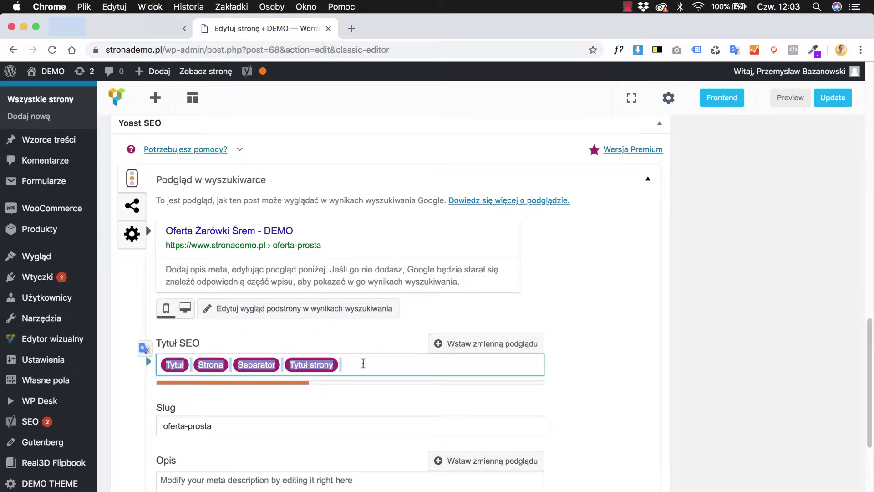
left_click(371, 363)
triple_click(371, 363)
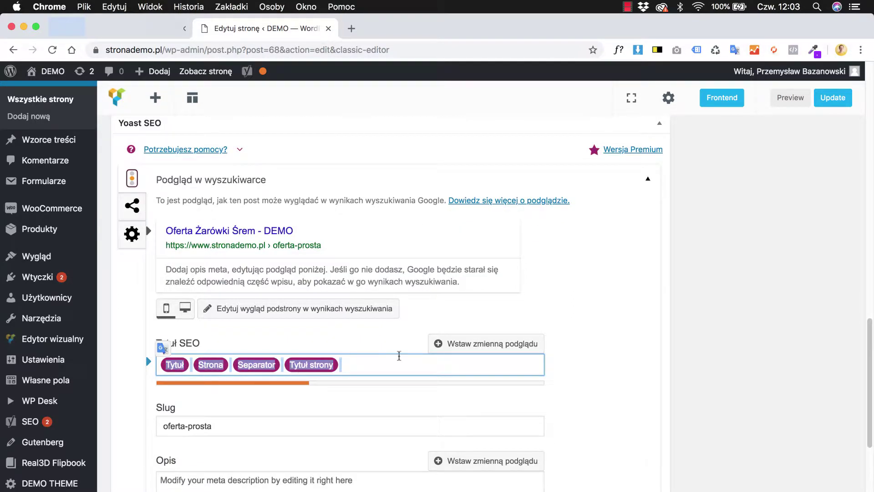
key("BackSpace")
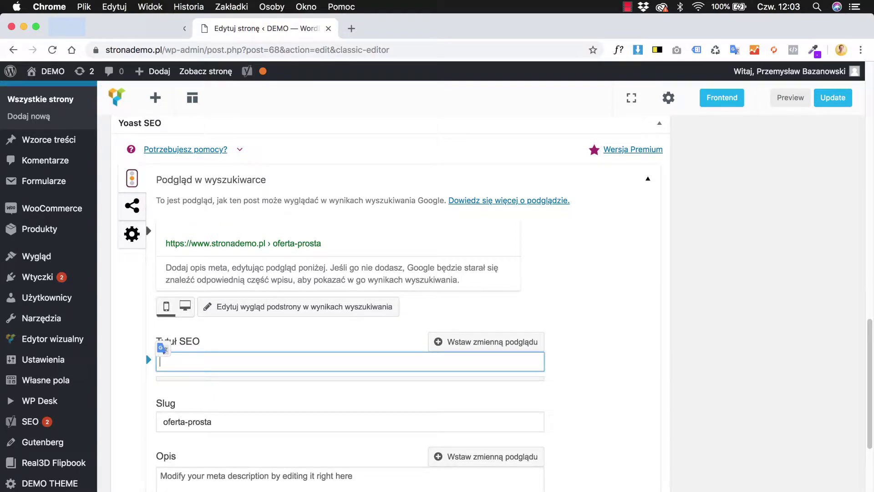
Enter "Oferujemy żarówki w Śremie sprzedaż żarówki śrem sprawdź teraz" as the SEO title.
type("Oferu")
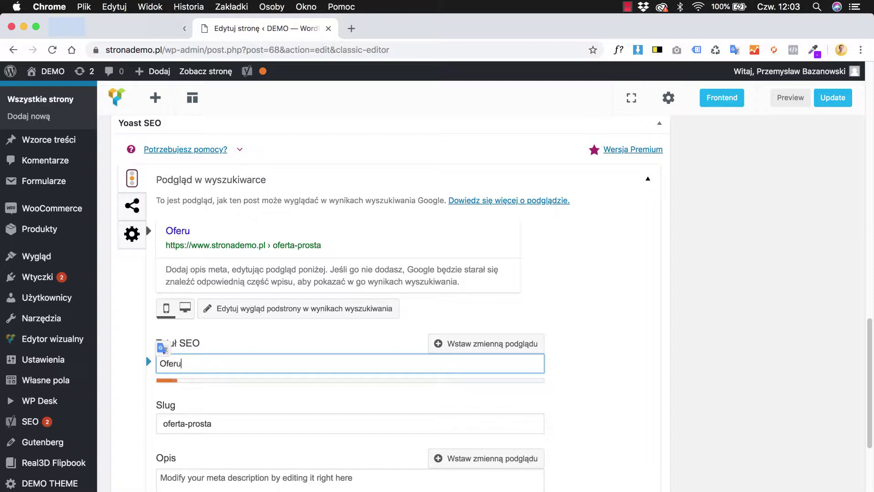
type("jemy żarówki ")
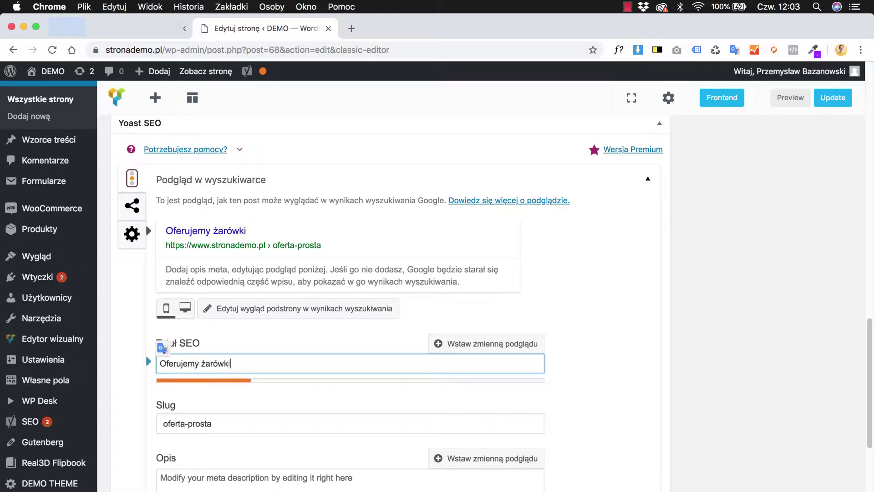
type("w Śremie sprzed")
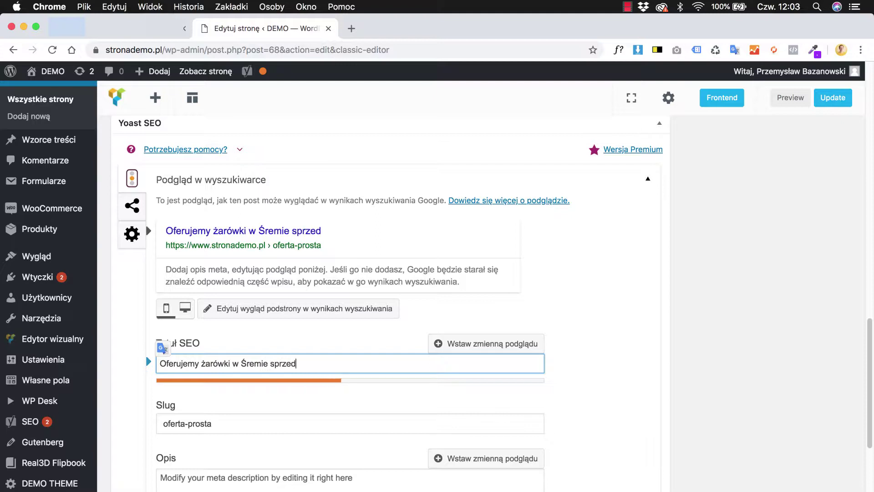
type("aż żarówki śrem")
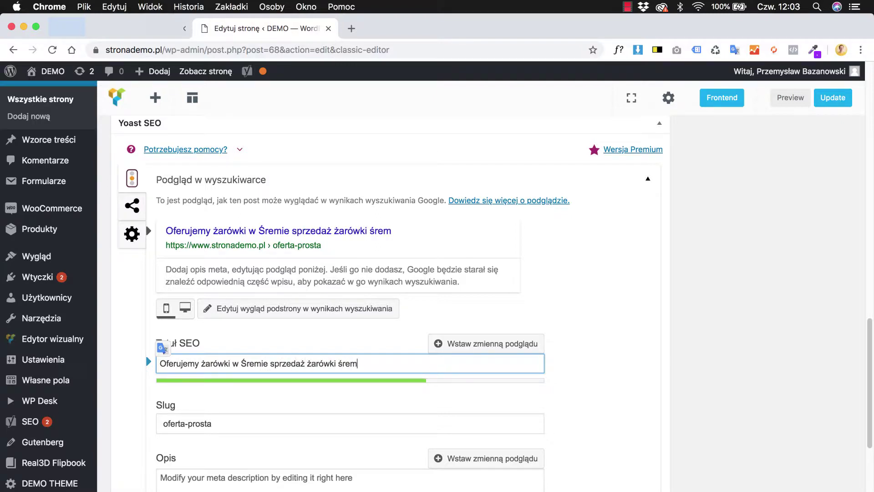
type(" sprazedź")
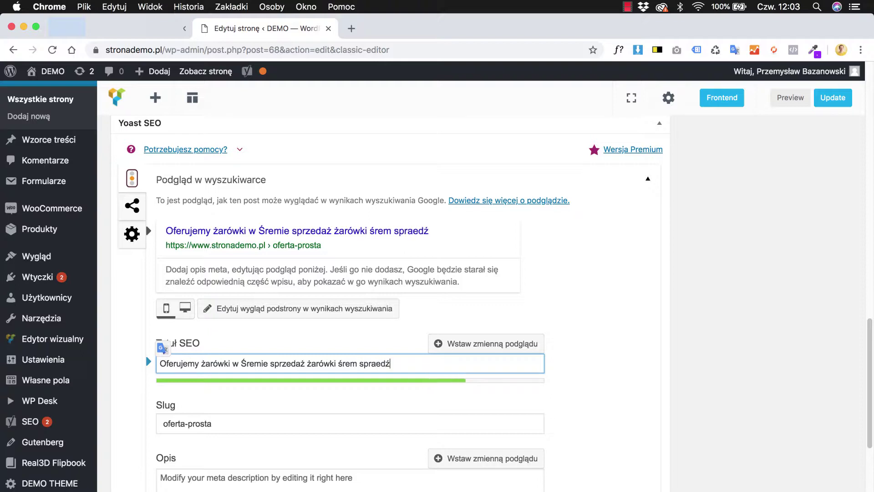
key("BackSpace")
key("BackSpace")
key("BackSpace")
type("wdź teraz")
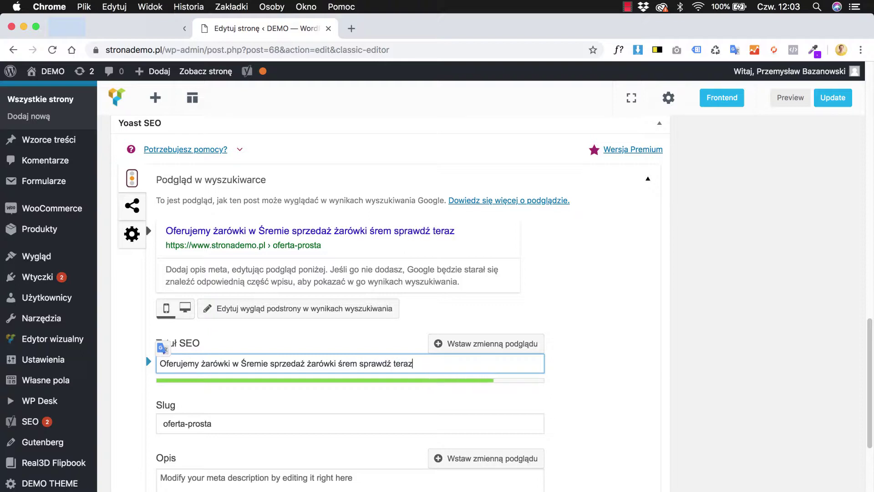
Begin the page's meta description with "Oferujemy Państwu sprzedaż żarówek w Śremie, żarówki LED i zwykłe".
left_click(354, 418)
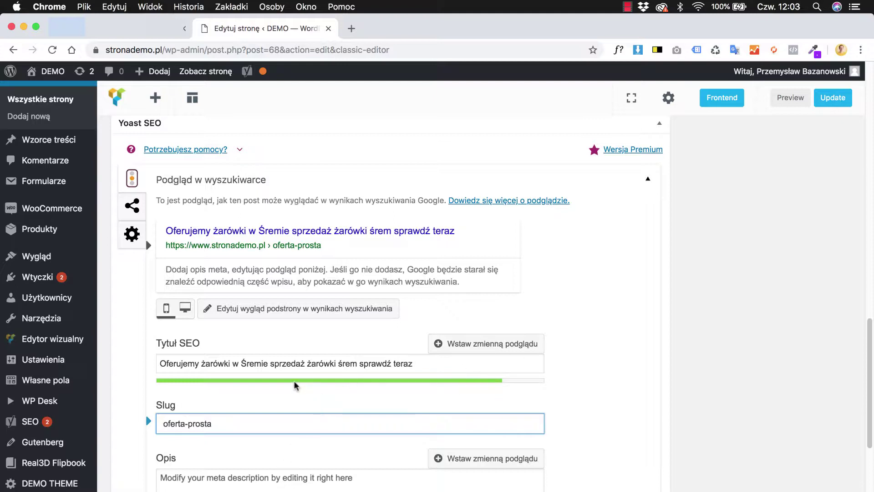
left_click(259, 470)
scroll(255, 451, "down", 3)
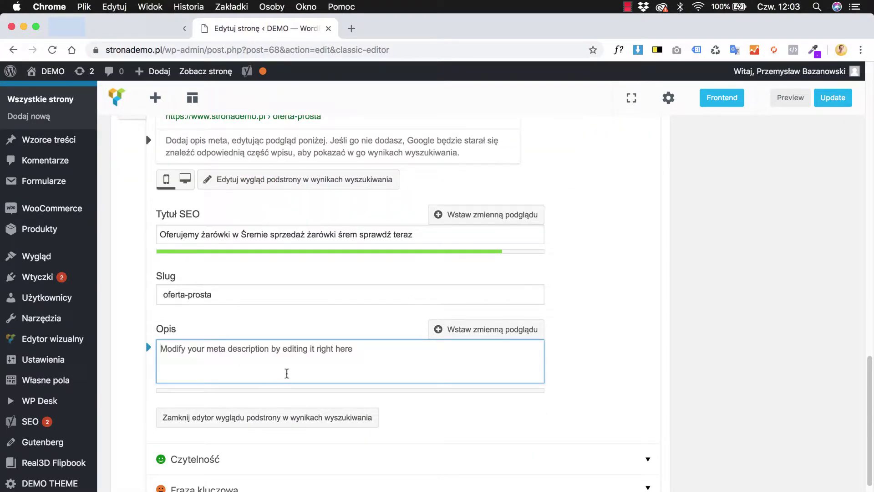
type("Oferu")
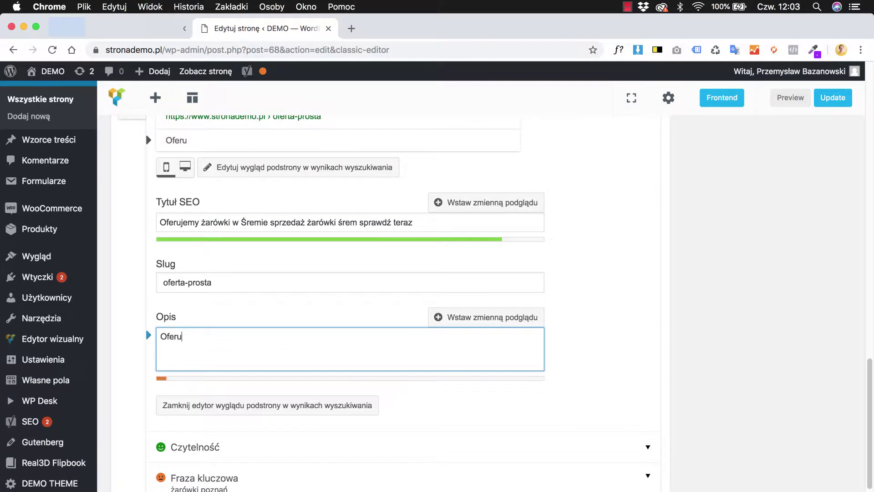
type("jemy Państwu s")
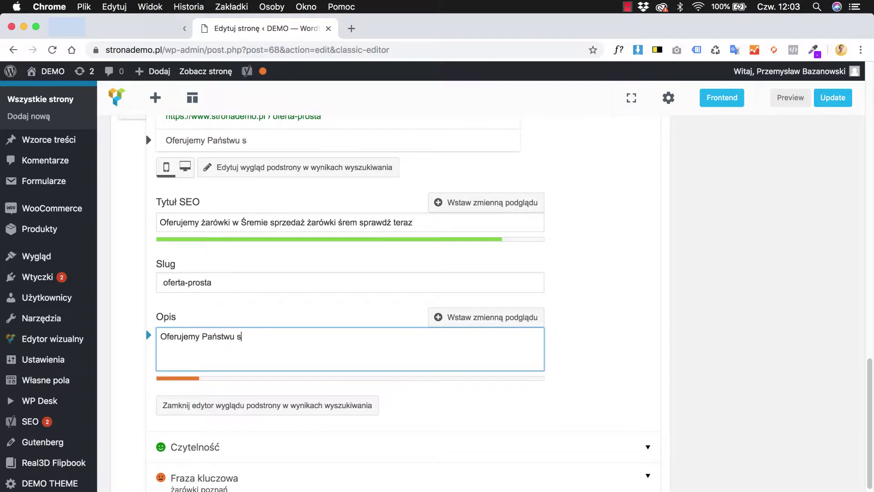
type("przeaaż ")
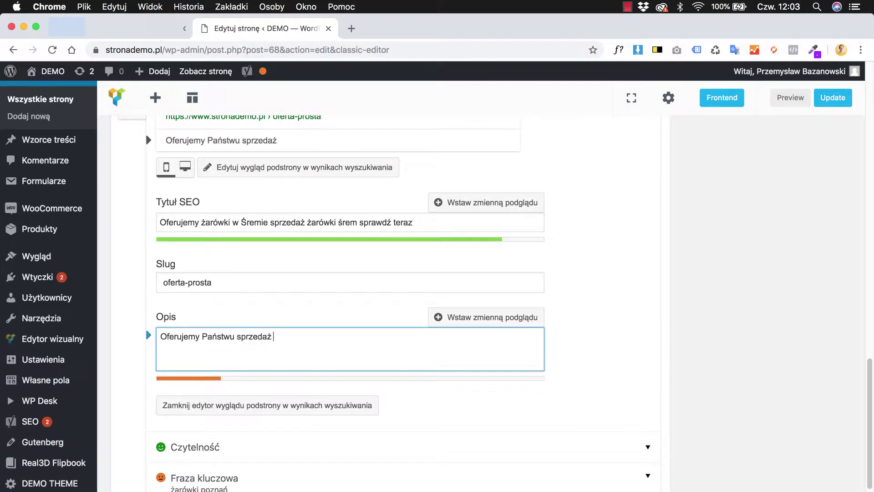
type("żarówek w ")
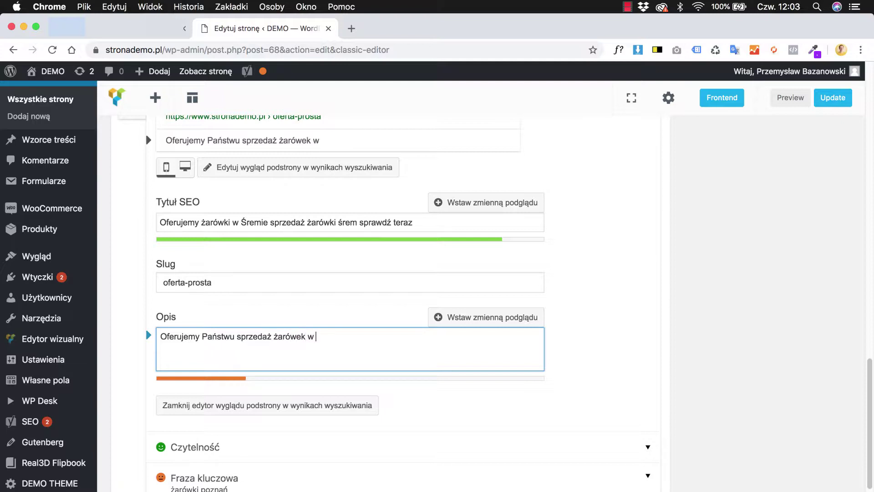
type("Śremie, żarów")
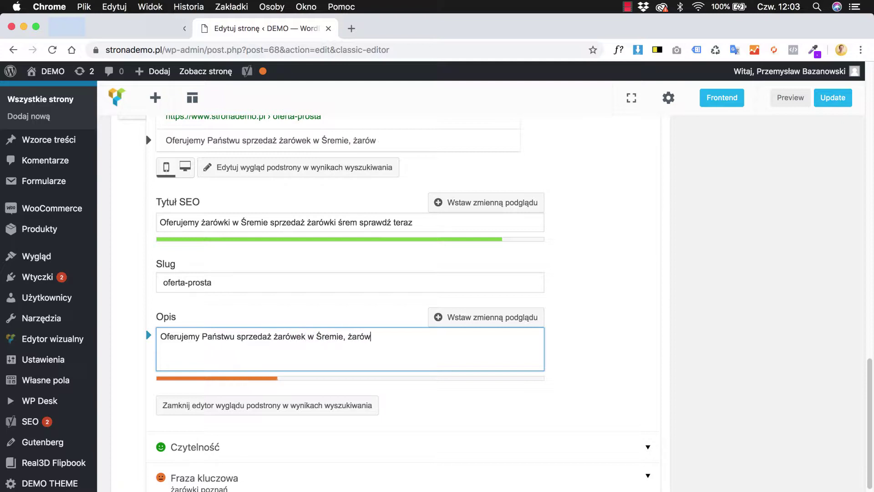
type("ki LED i zwykłem")
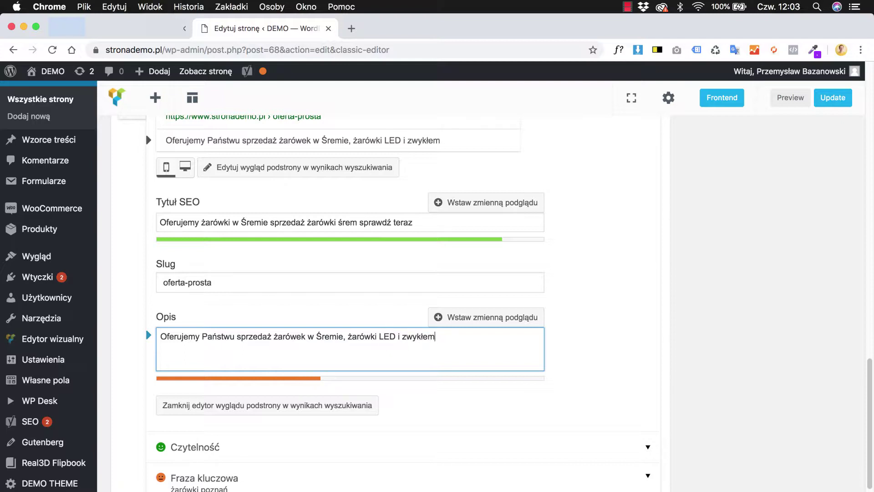
key("BackSpace")
Continue the meta description with the sentence "Zapoznaj się z ofertą naszego sklepu żarówek i lamp różnych producentów".
type(". Zapoznaj się z o")
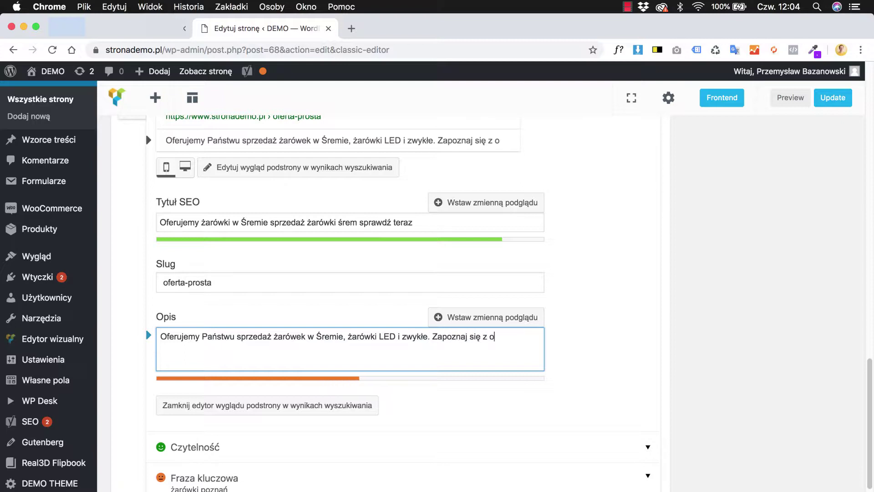
type("fertą naszeg")
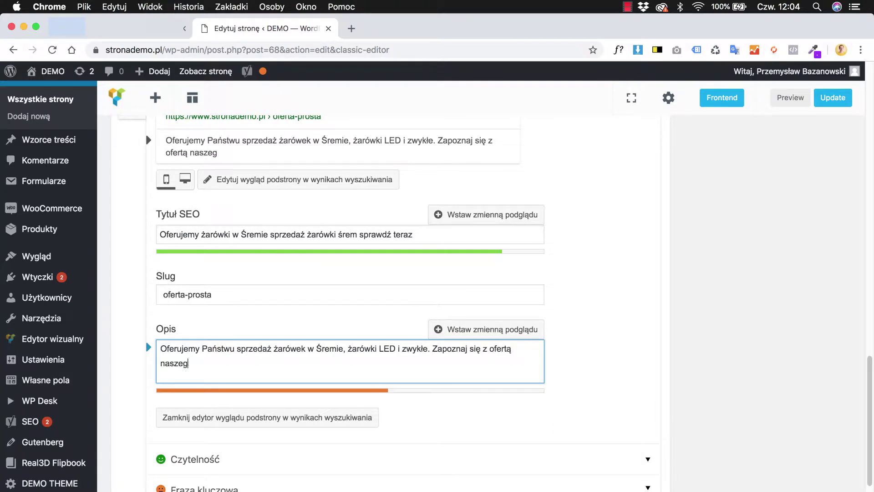
type("o sklepu żarówek w")
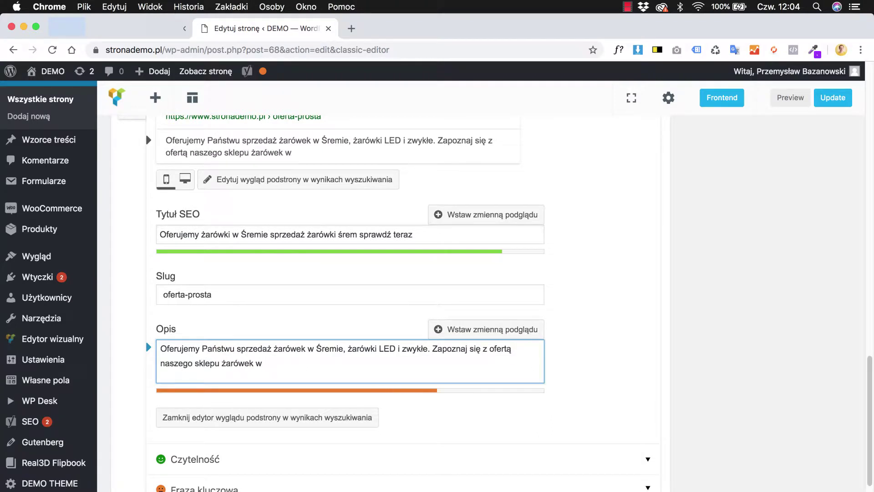
key("BackSpace")
key("BackSpace")
type("i kamp")
key("BackSpace")
key("BackSpace")
key("BackSpace")
key("BackSpace")
type("kamp")
key("BackSpace")
key("BackSpace")
key("BackSpace")
key("BackSpace")
type("lamp różnych")
key("BackSpace")
key("BackSpace")
key("BackSpace")
type("y")
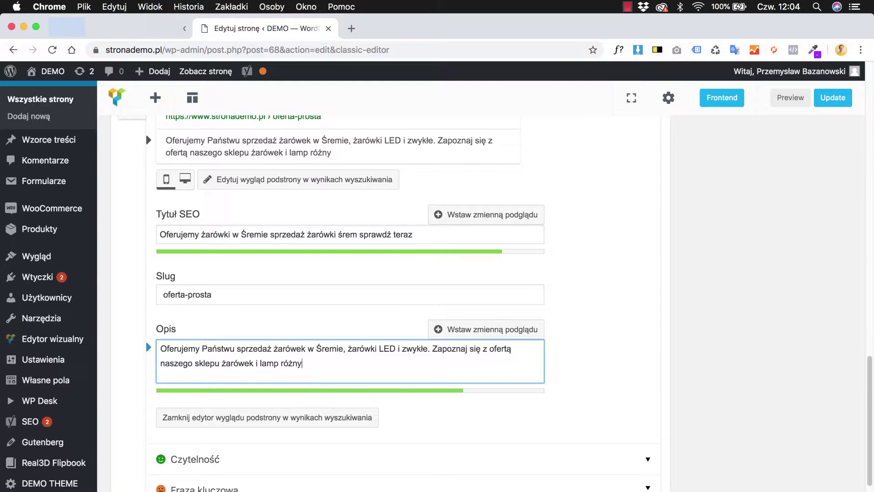
type("ch producentów")
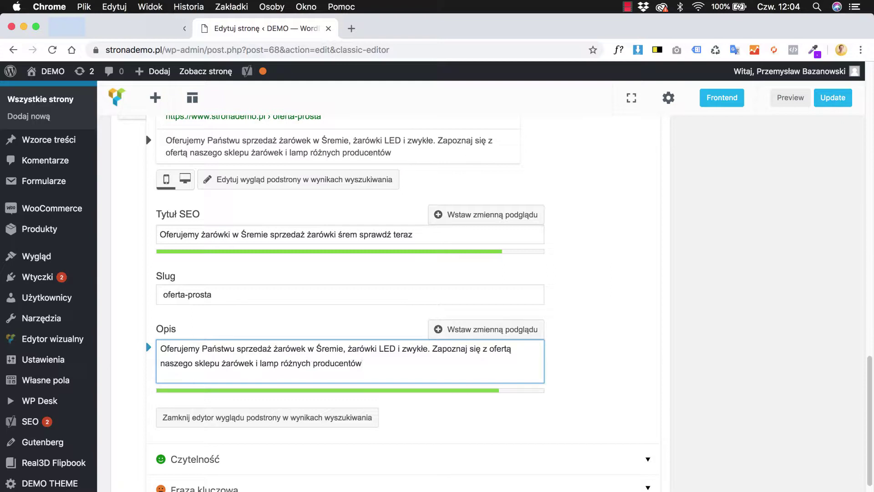
End the meta description with a full stop and the town name "Śrem", without a street address.
key("BackSpace")
type(". Śrem ul. Wiosenna")
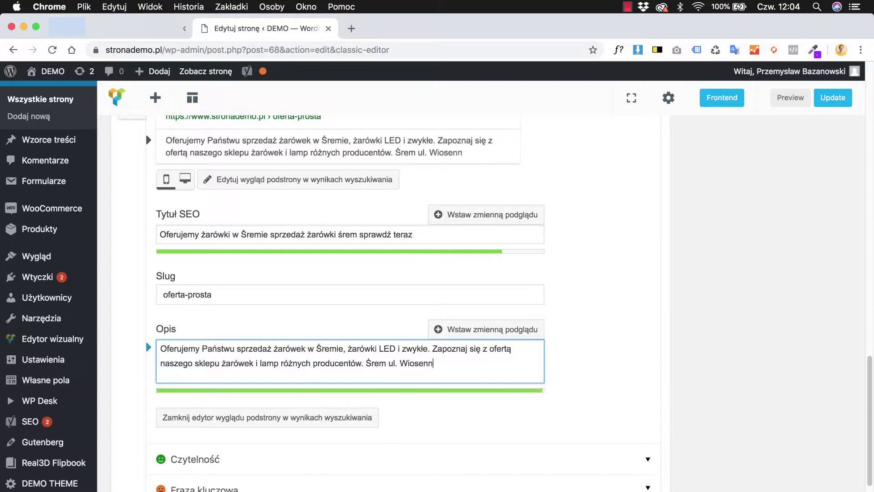
key("BackSpace")
key("BackSpace")
key("BackSpace")
key("BackSpace")
key("BackSpace")
key("BackSpace")
key("BackSpace")
key("BackSpace")
key("BackSpace")
key("BackSpace")
key("BackSpace")
key("BackSpace")
key("BackSpace")
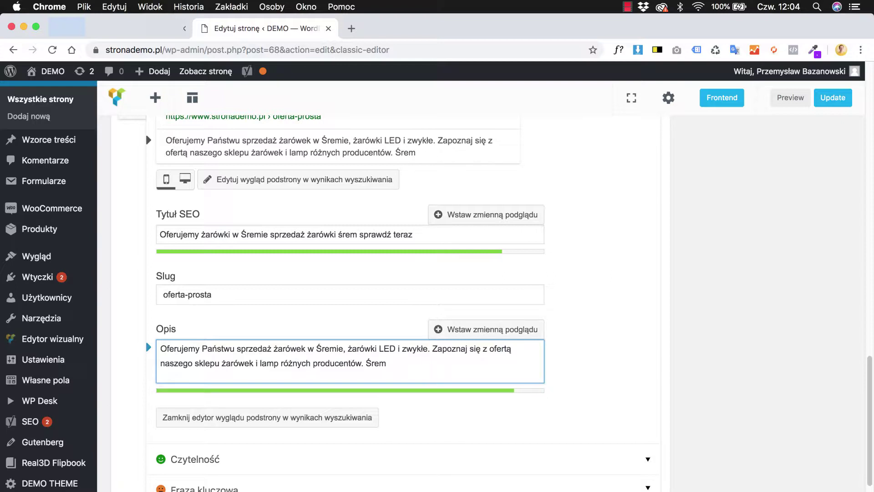
left_click(794, 343)
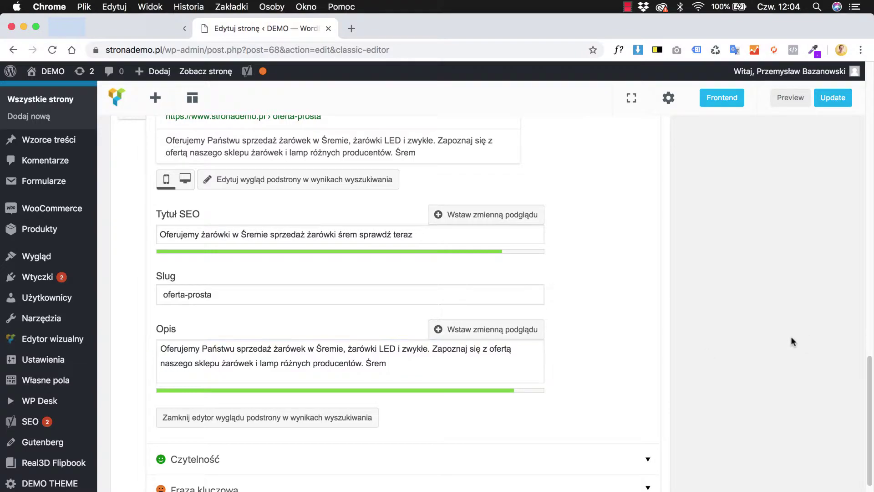
Check the page's readability analysis in Yoast SEO and collapse it again.
scroll(454, 315, "up", 10)
scroll(454, 313, "up", 10)
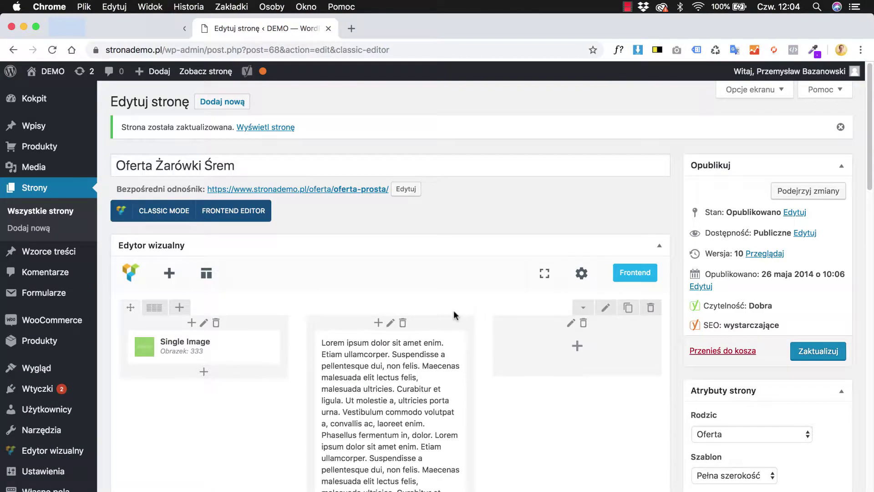
scroll(453, 319, "down", 15)
scroll(451, 321, "down", 10)
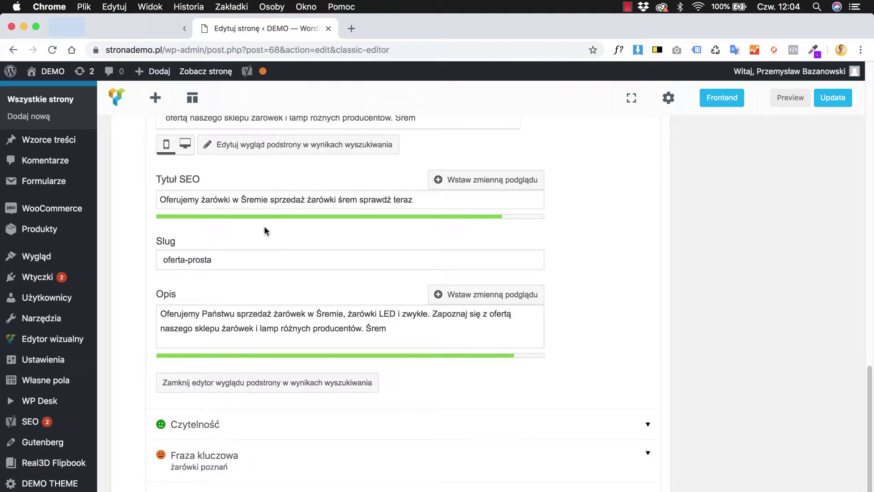
scroll(279, 278, "down", 3)
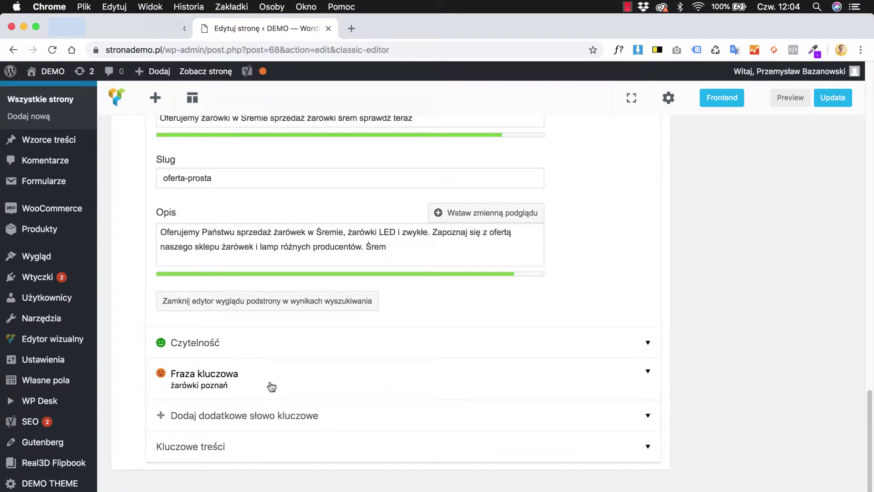
left_click(251, 349)
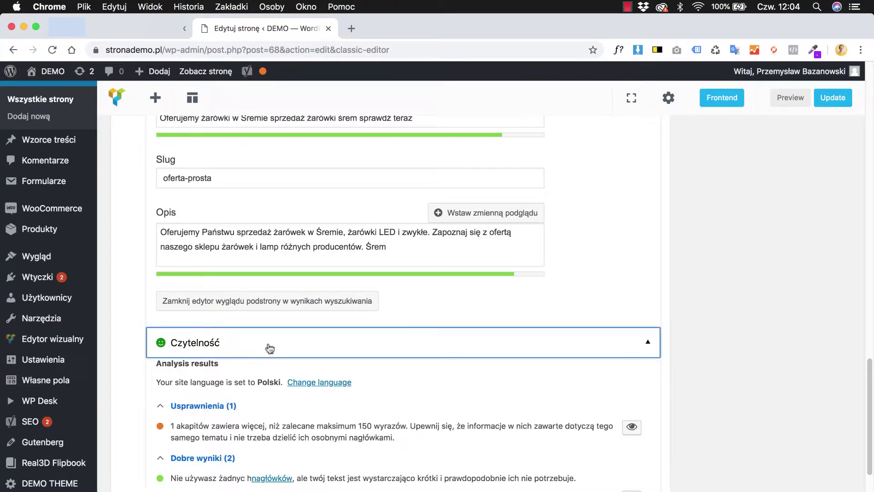
left_click(270, 348)
Open the focus keyphrase analysis and examine its listed problems, improvements and good results.
left_click(264, 372)
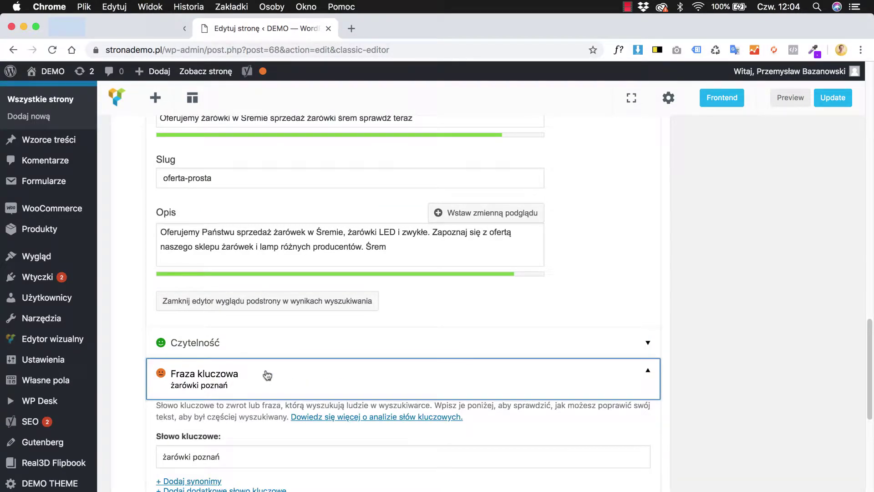
scroll(269, 368, "down", 1)
scroll(269, 368, "down", 5)
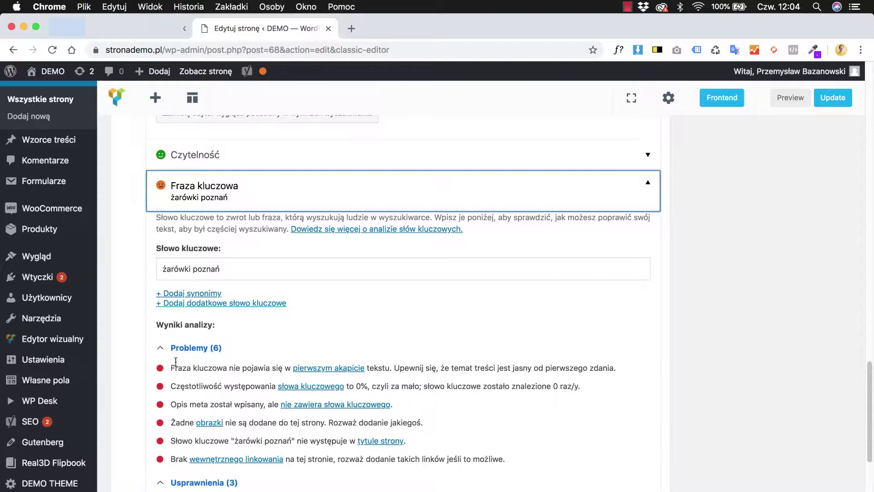
scroll(182, 366, "down", 1)
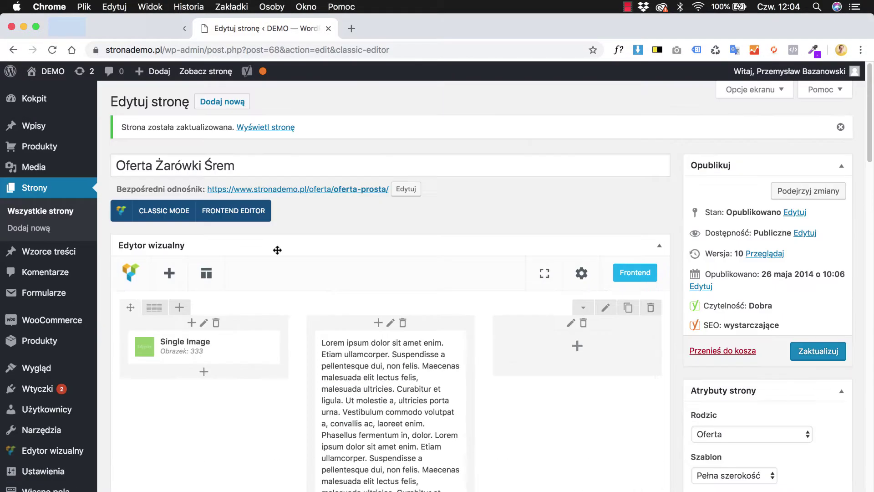
scroll(271, 254, "down", 20)
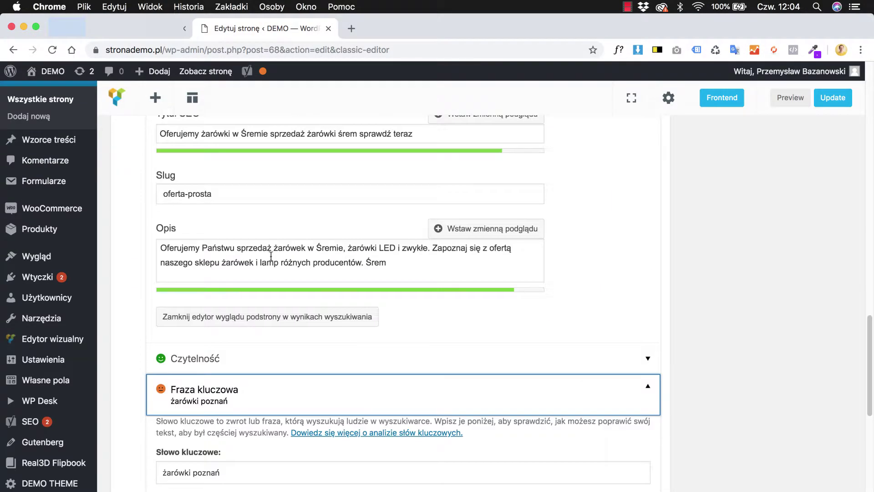
scroll(270, 259, "down", 5)
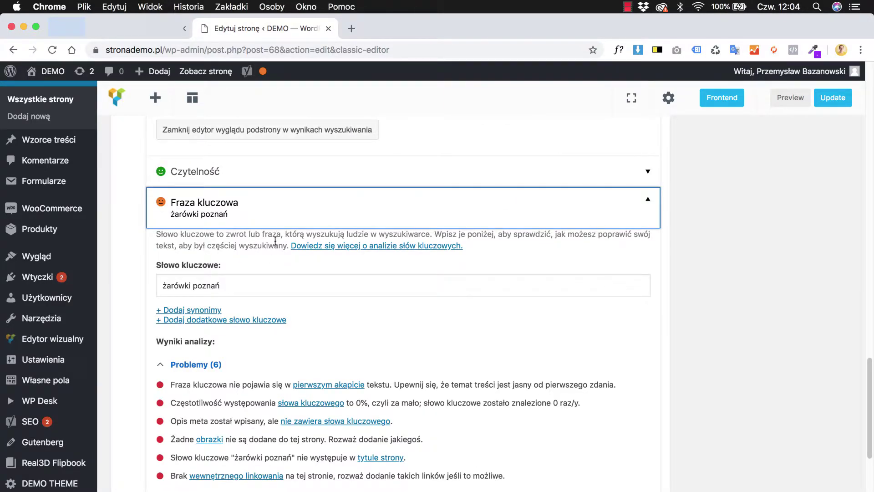
scroll(275, 241, "down", 1)
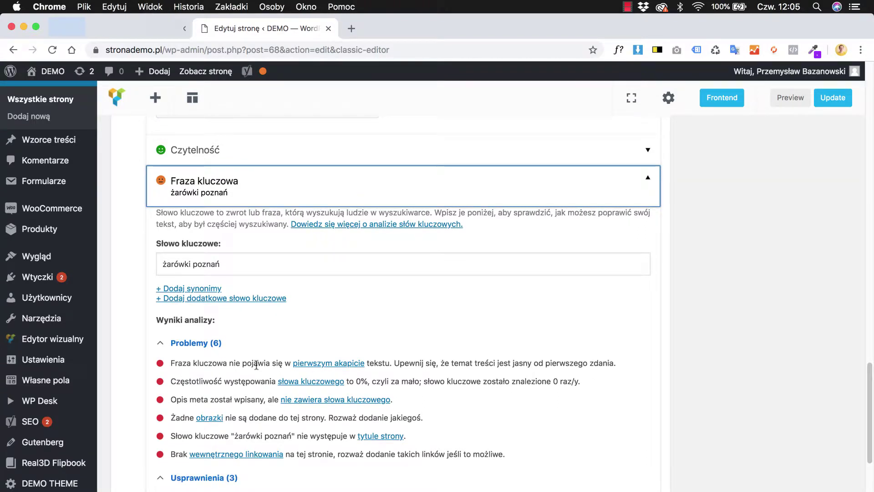
scroll(306, 371, "down", 1)
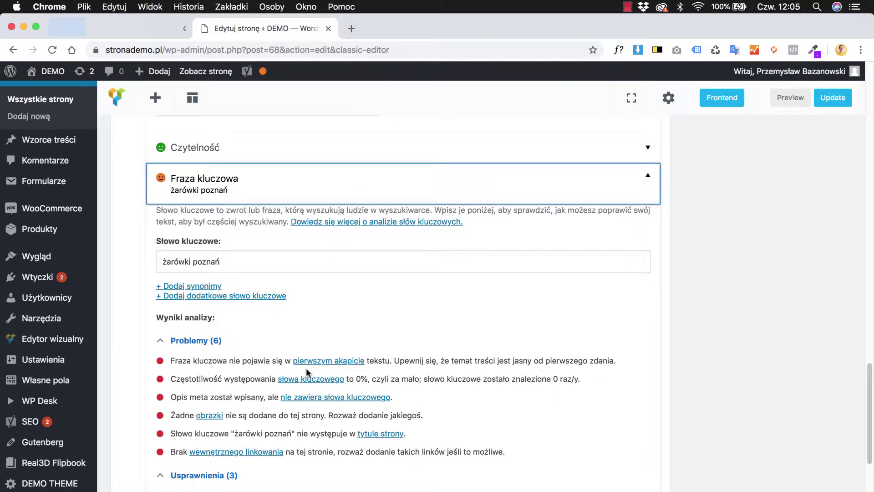
scroll(306, 373, "down", 1)
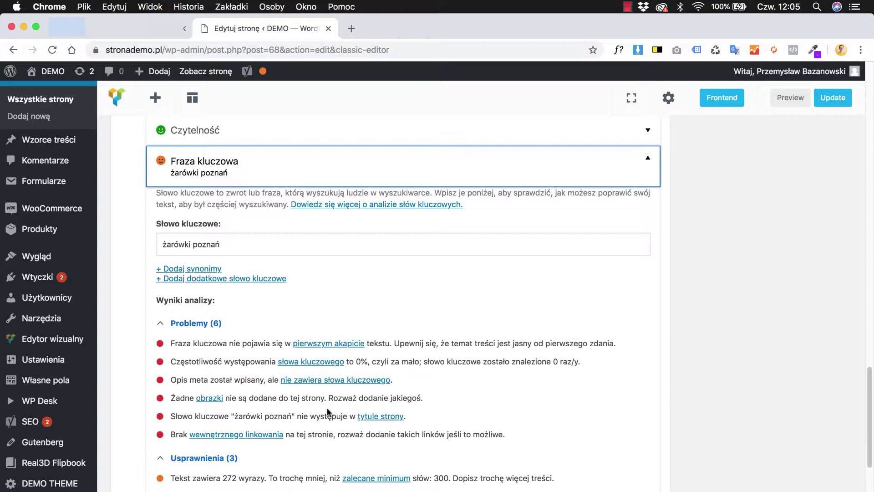
scroll(322, 391, "down", 1)
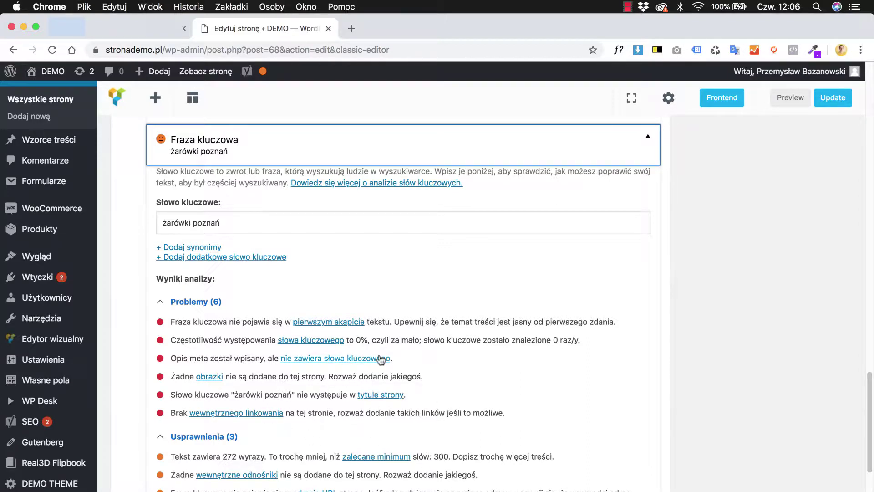
left_click(747, 294)
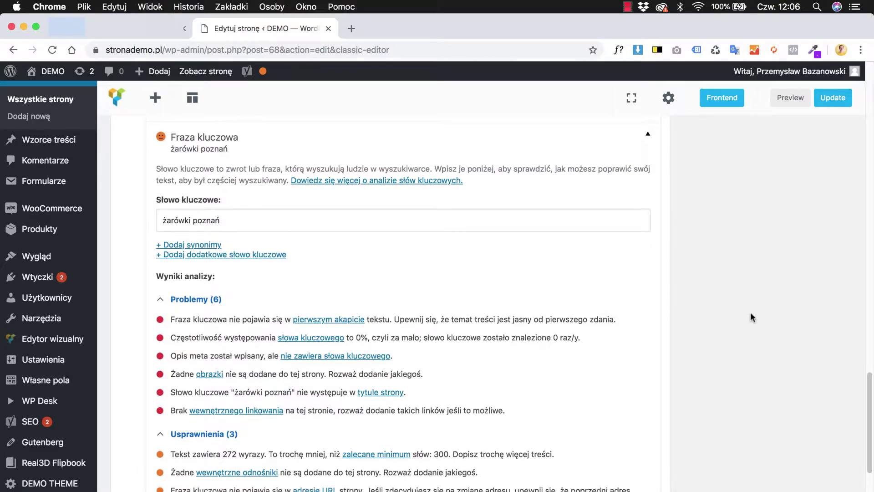
scroll(750, 312, "down", 2)
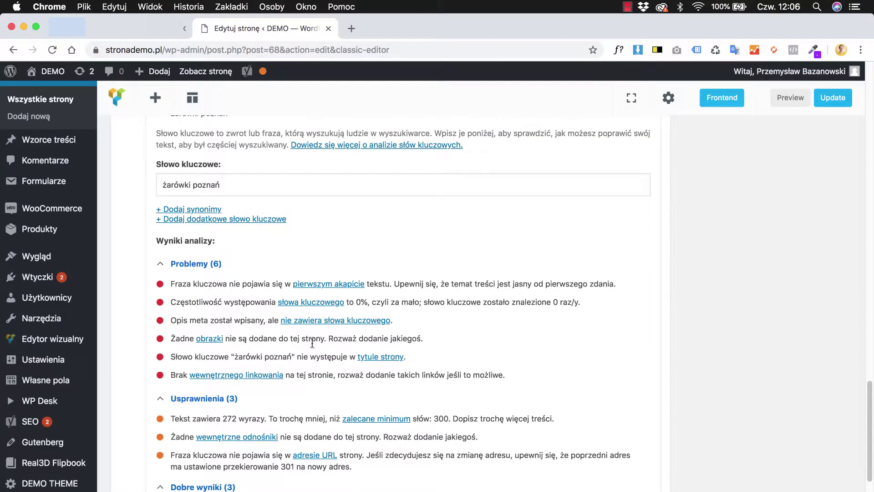
scroll(312, 344, "down", 3)
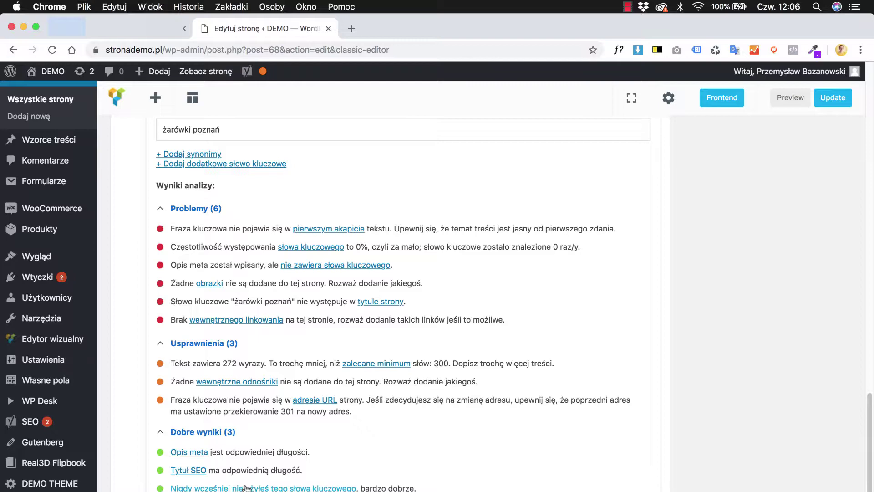
scroll(271, 433, "down", 1)
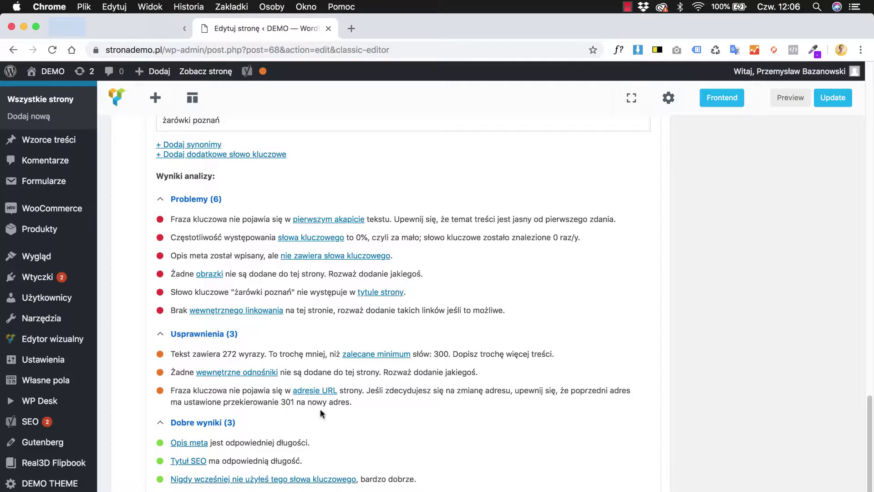
Change the focus keyphrase to "żarówki śrem" in the Yoast SEO analysis.
scroll(329, 407, "up", 2)
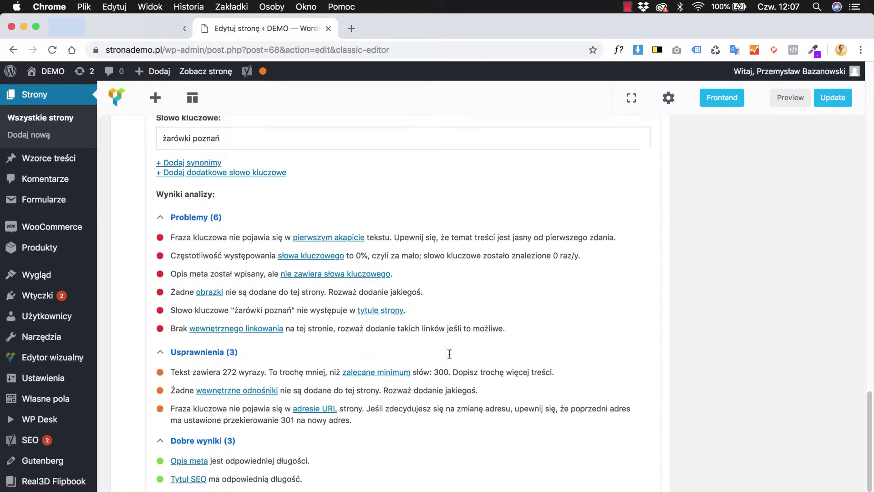
scroll(273, 204, "up", 2)
left_click(274, 170)
key("alt+shift+Left")
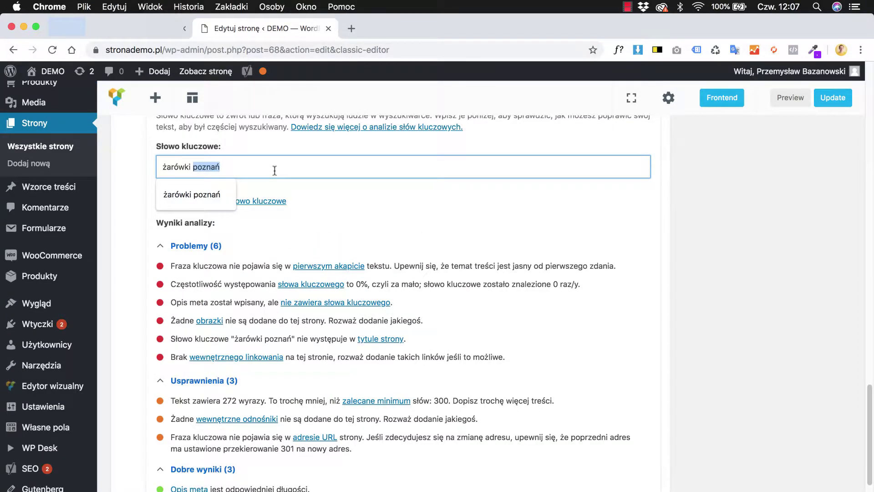
type("śrem")
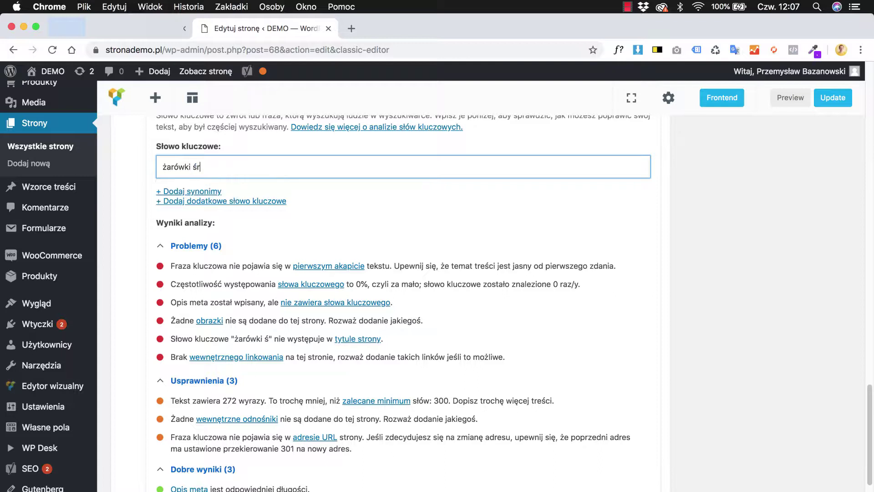
left_click(734, 252)
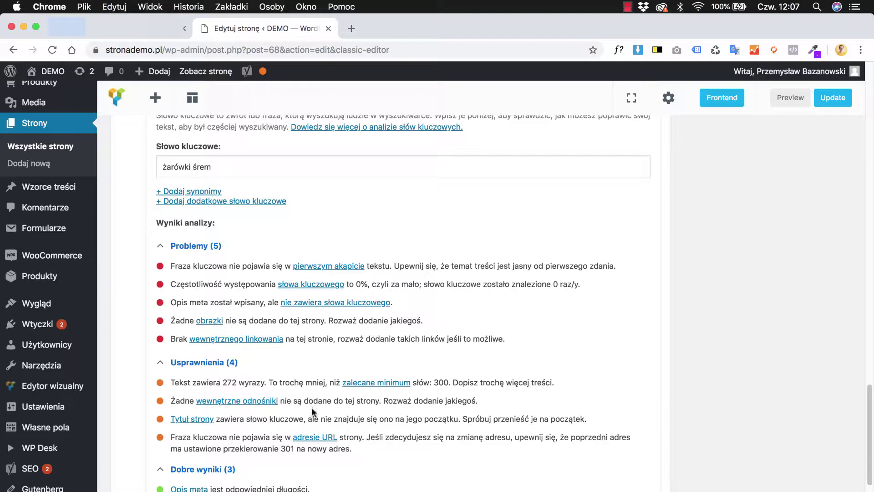
In the middle column's text block, link "Phasellus fermentum" at the end of the first paragraph to the page "Oferta rozbudowana" and save.
scroll(311, 407, "up", 20)
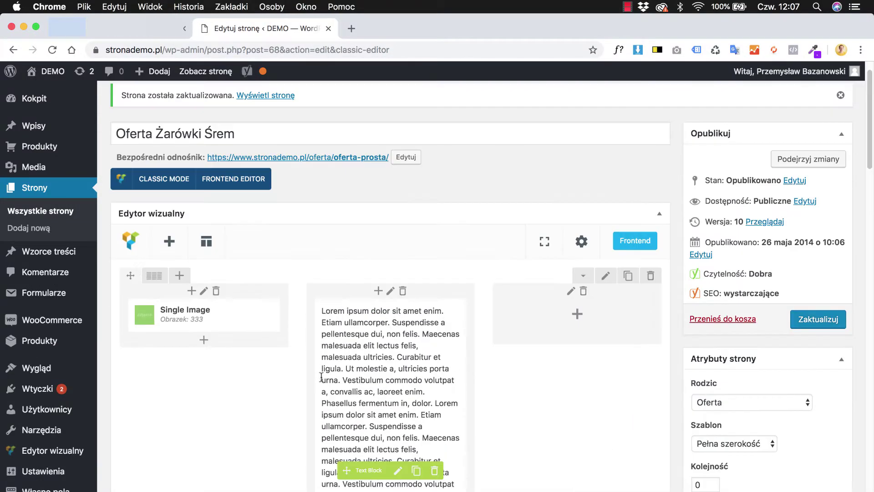
left_click(399, 472)
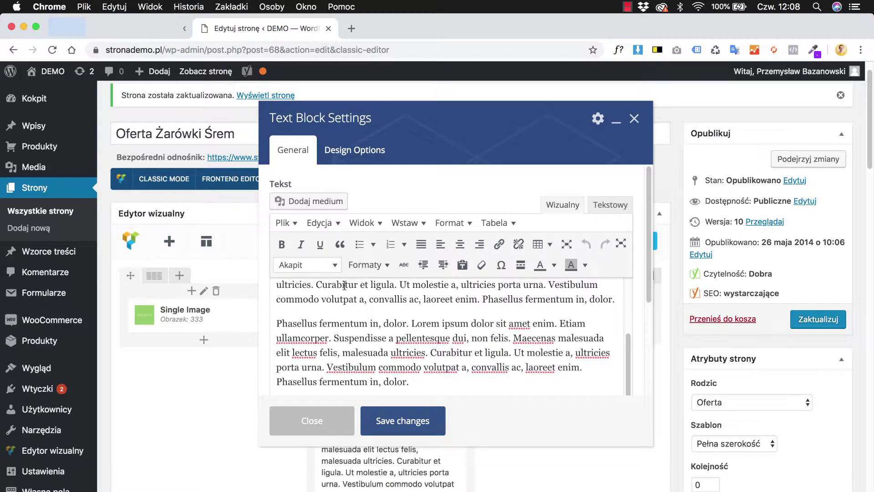
scroll(345, 285, "up", 5)
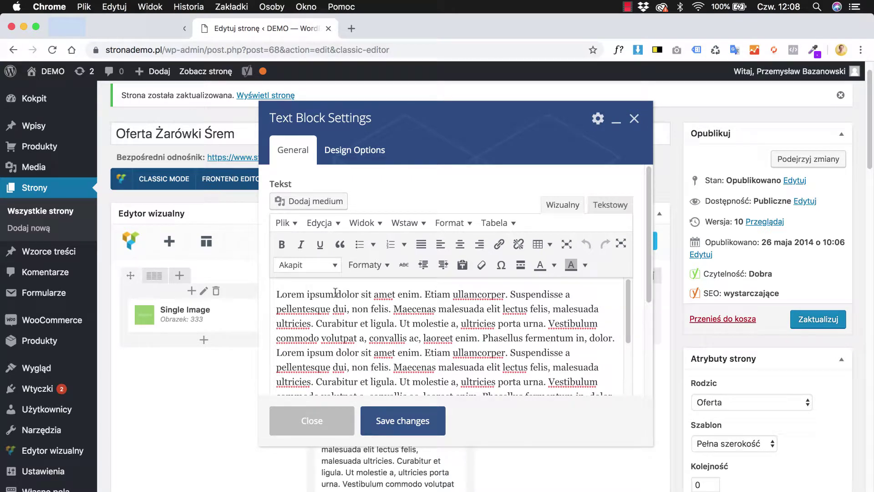
scroll(428, 347, "down", 2)
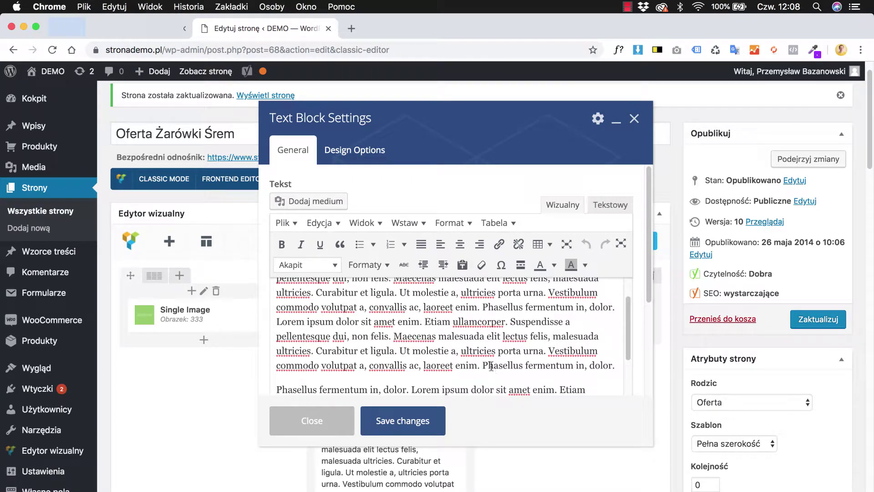
left_click_drag(482, 366, 574, 366)
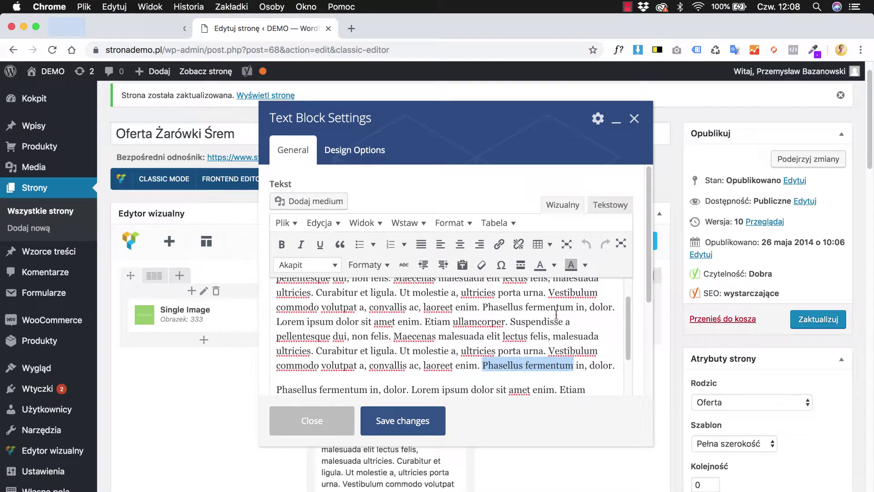
left_click(499, 244)
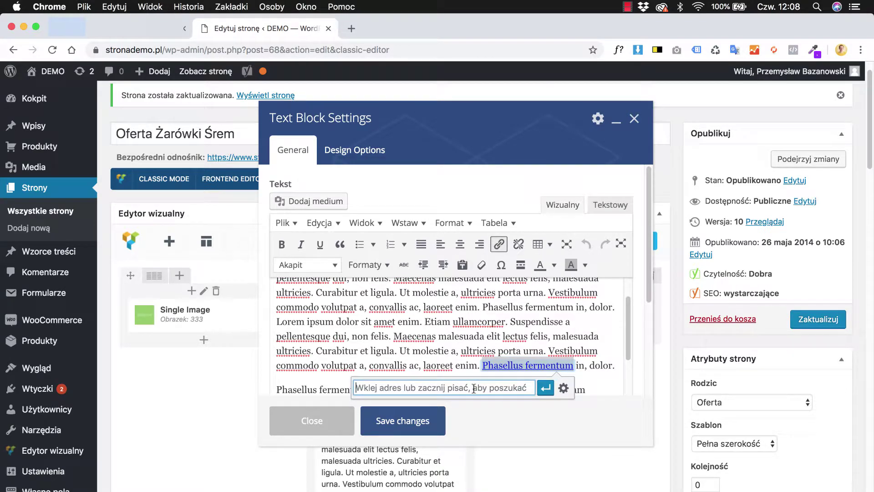
type("oferta")
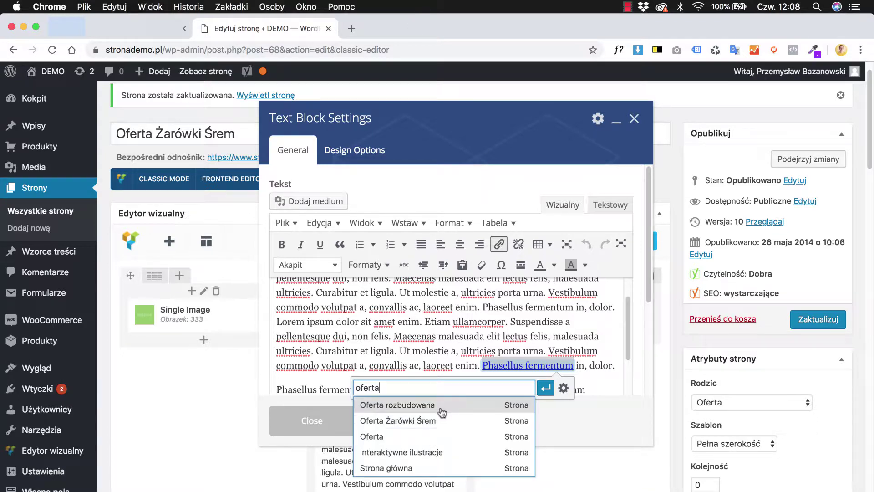
left_click(441, 412)
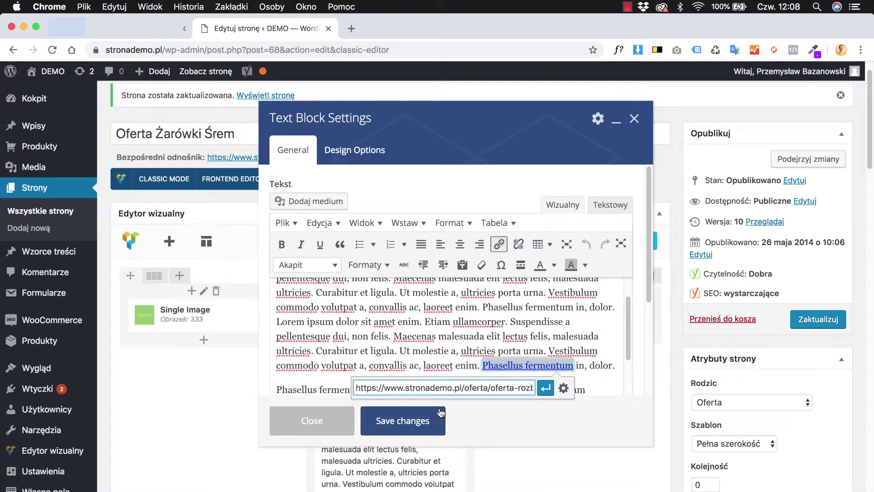
left_click(546, 389)
left_click(424, 421)
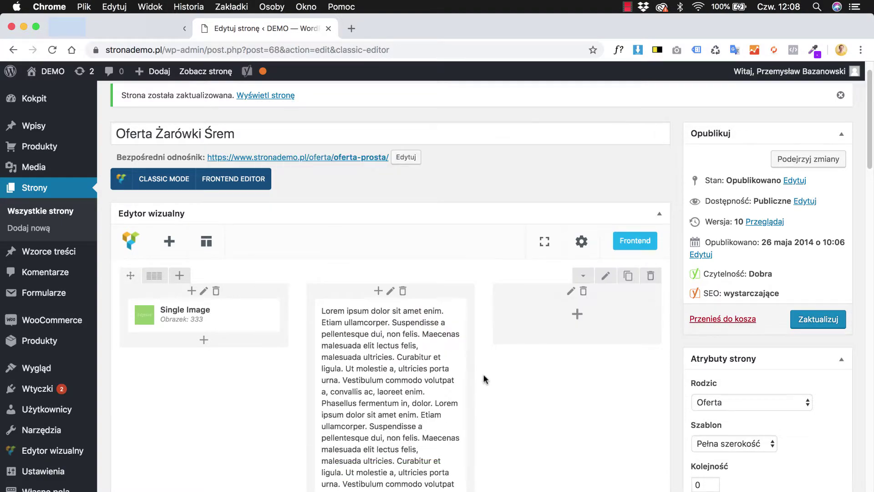
Check the keyphrase analysis and remove the opening word "Oferujemy" from the SEO title.
scroll(485, 379, "down", 20)
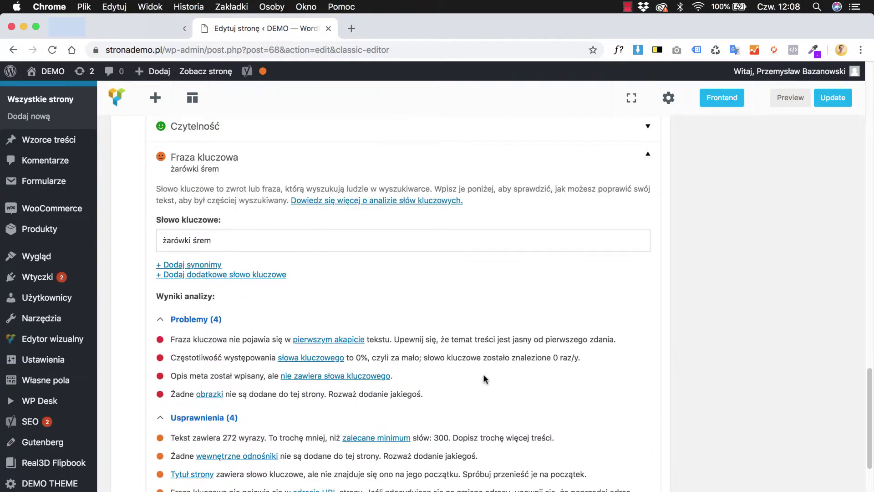
scroll(485, 379, "down", 1)
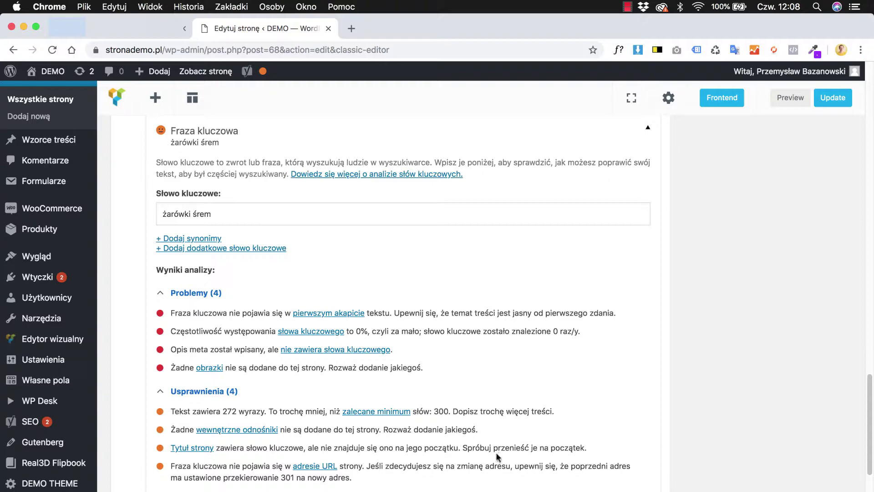
scroll(560, 431, "up", 15)
scroll(560, 408, "down", 3)
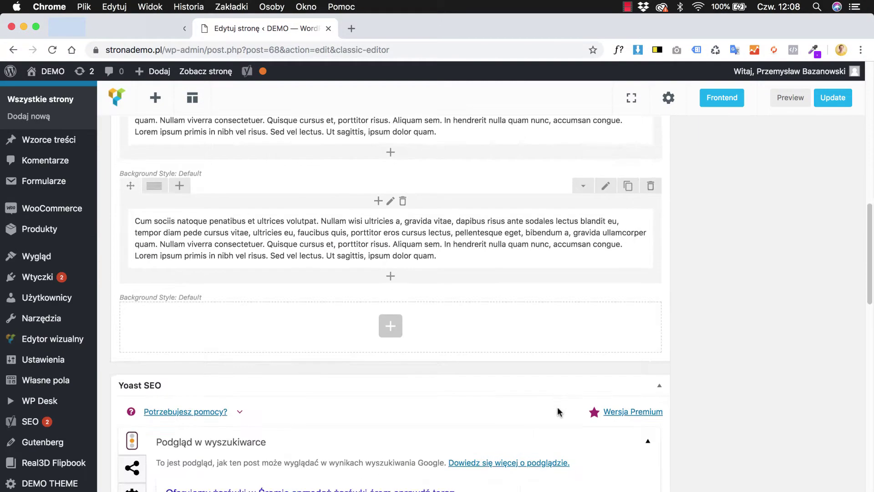
scroll(559, 412, "down", 5)
left_click(202, 455)
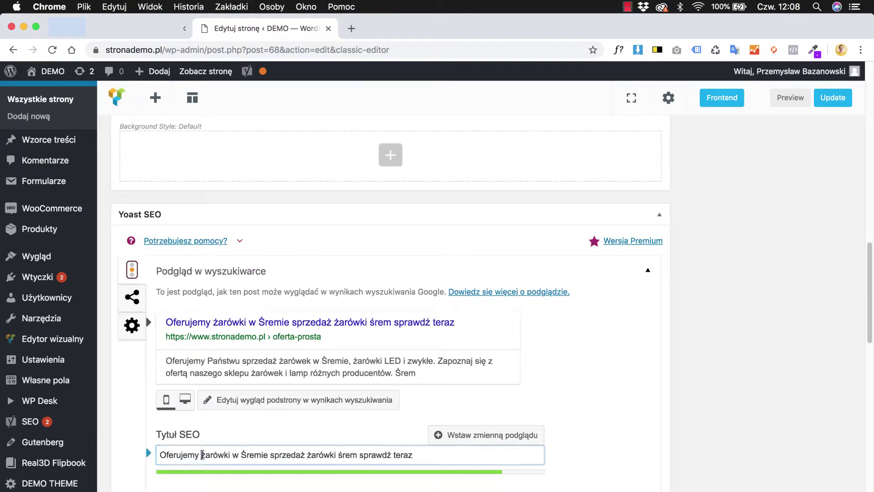
left_click_drag(202, 455, 113, 452)
key("BackSpace")
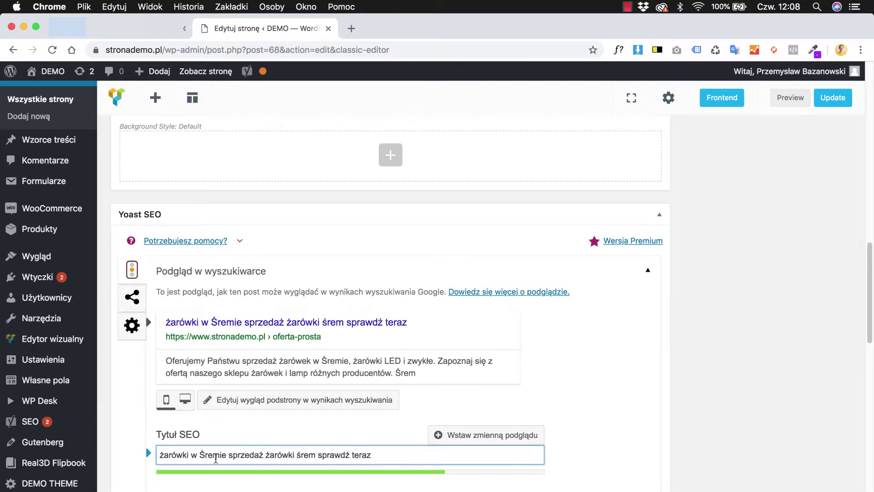
Reword the SEO title to "Żarówki Śrem sprzedaż żarówek śrem sprawdź teraz".
left_click_drag(226, 455, 160, 455)
type("Żarówki")
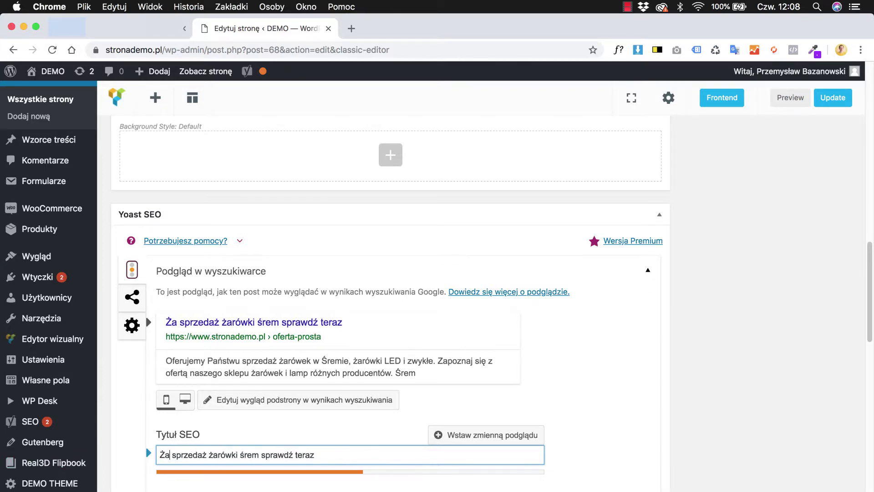
type(" Śrem")
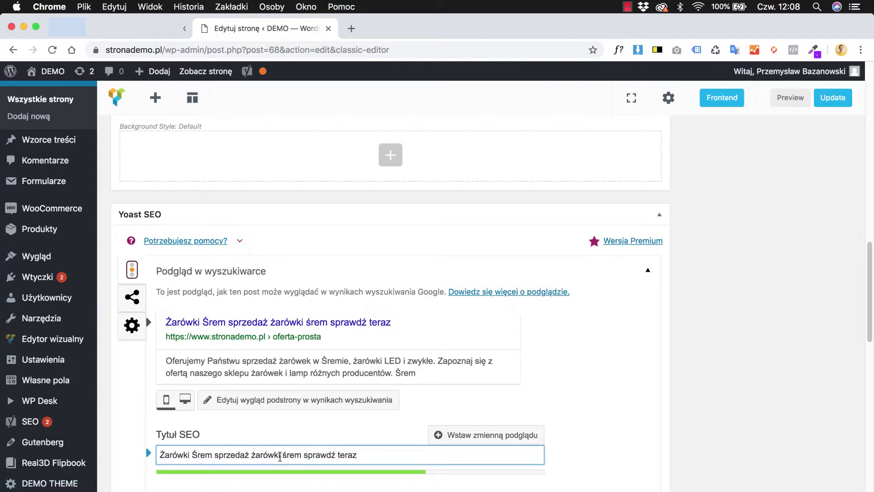
left_click_drag(282, 455, 275, 455)
type("ek")
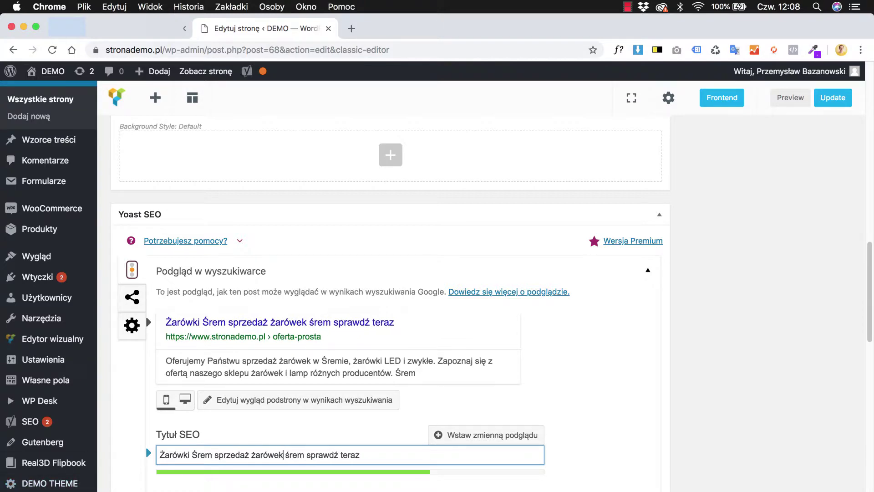
Check the remaining keyphrase suggestions and change the page's permalink slug to "zarowki-srem".
scroll(547, 413, "down", 7)
scroll(546, 413, "down", 7)
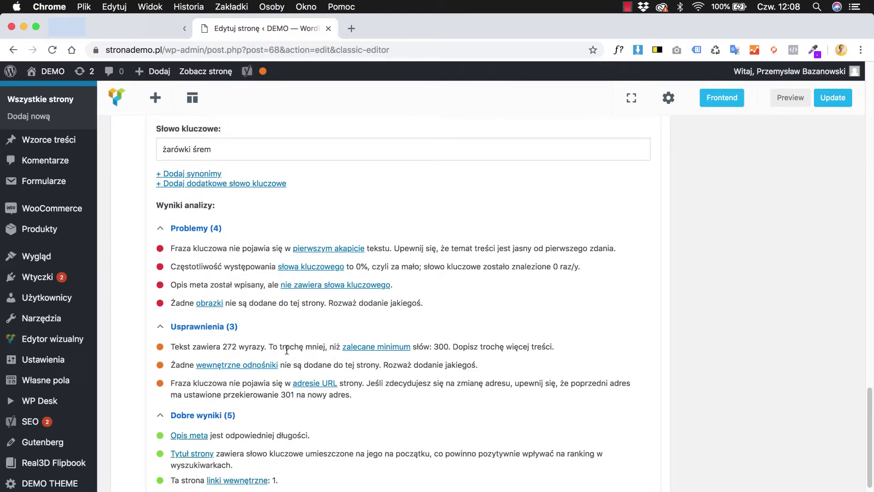
scroll(173, 387, "down", 2)
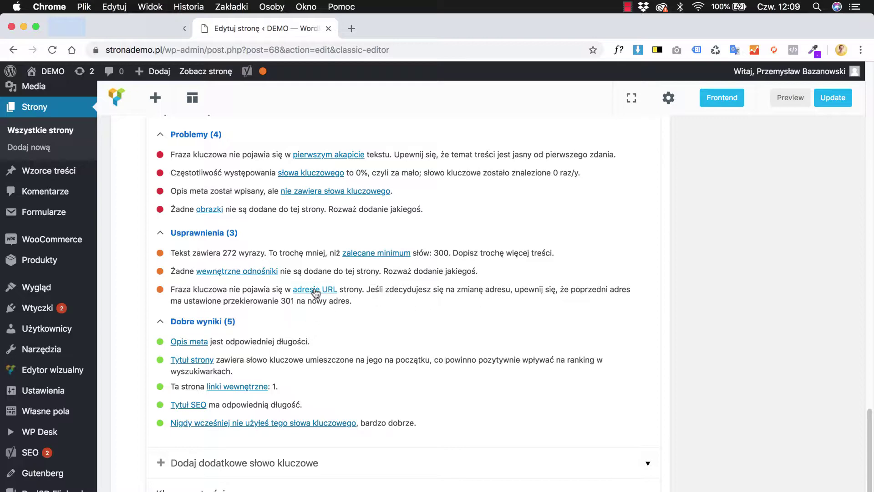
scroll(353, 302, "up", 20)
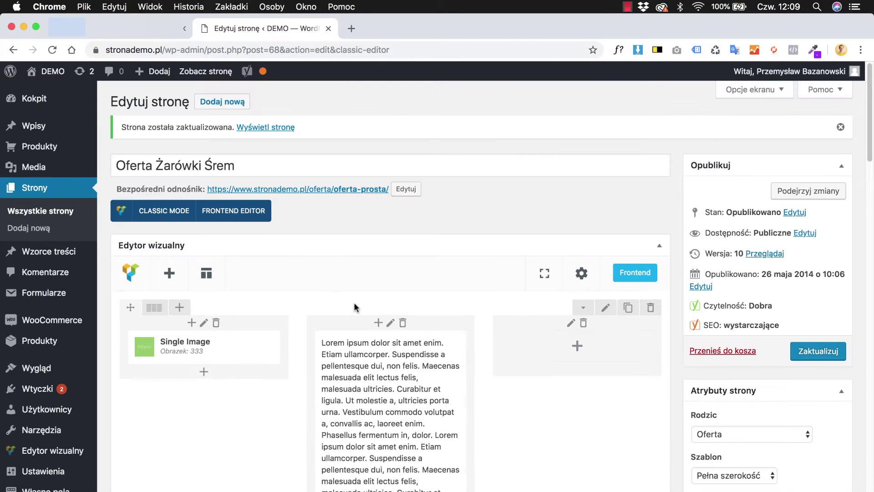
left_click(405, 188)
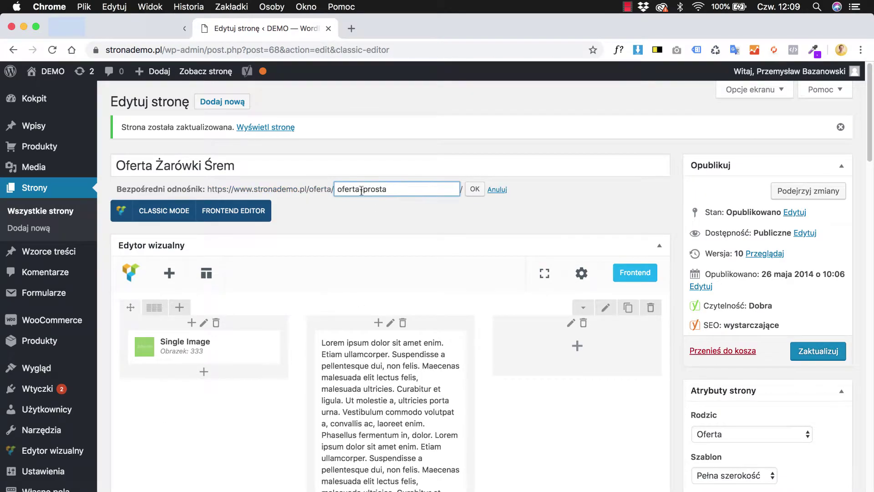
left_click_drag(339, 189, 436, 187)
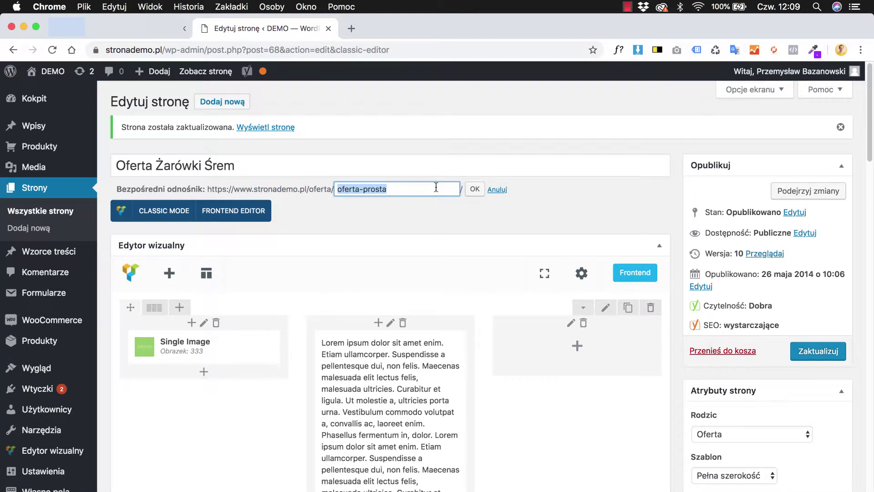
type("zarowki-srem")
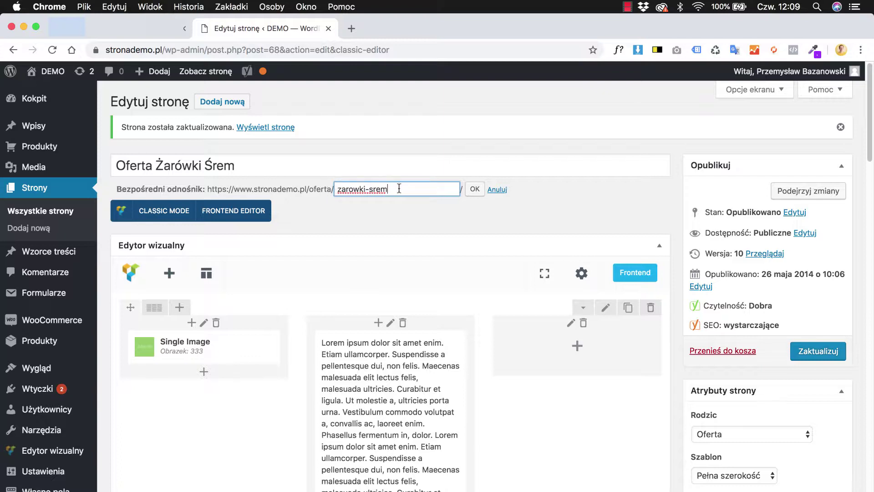
key("Tab")
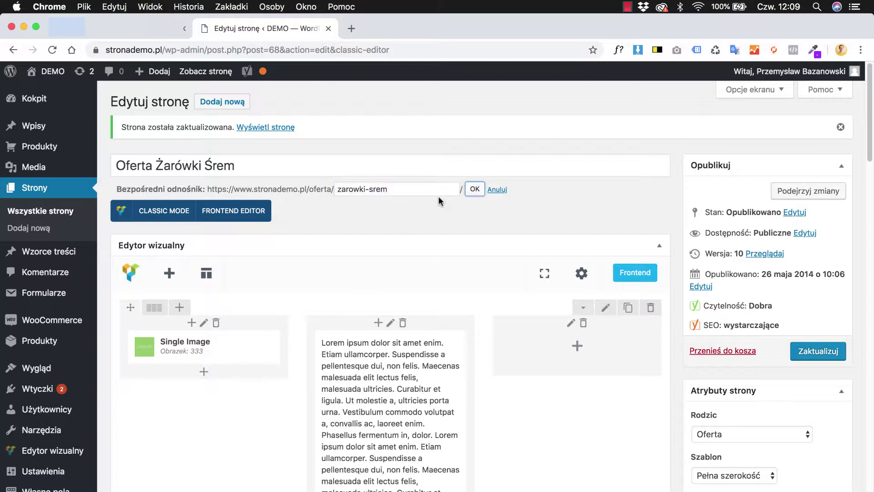
key("Return")
right_click(382, 205)
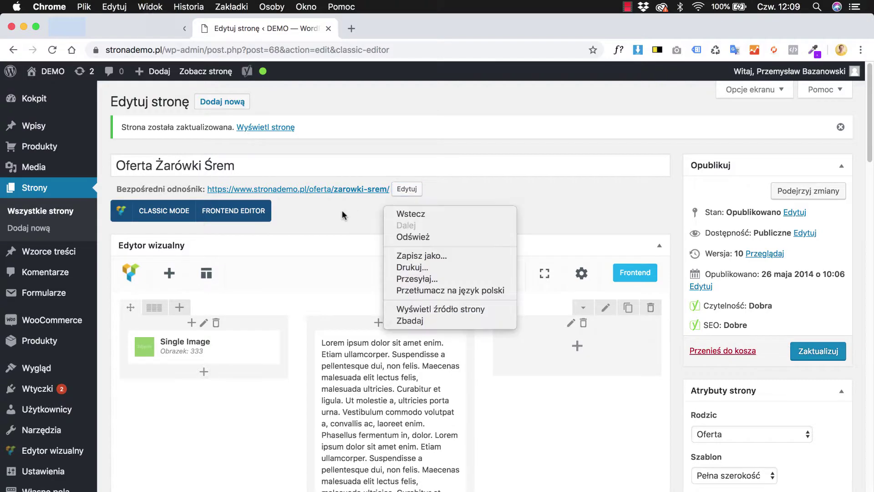
left_click(343, 211)
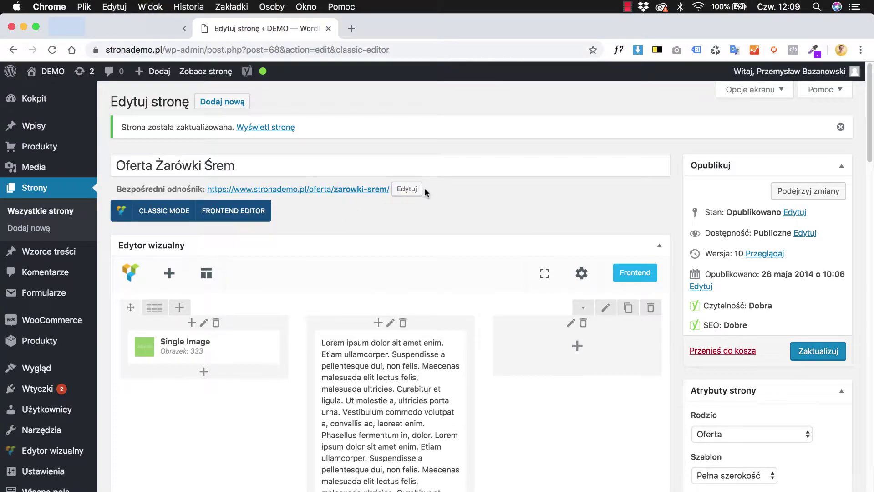
Review the keyphrase analysis for the remaining problems, improvements and good results after the slug change.
scroll(411, 220, "down", 10)
scroll(411, 220, "down", 5)
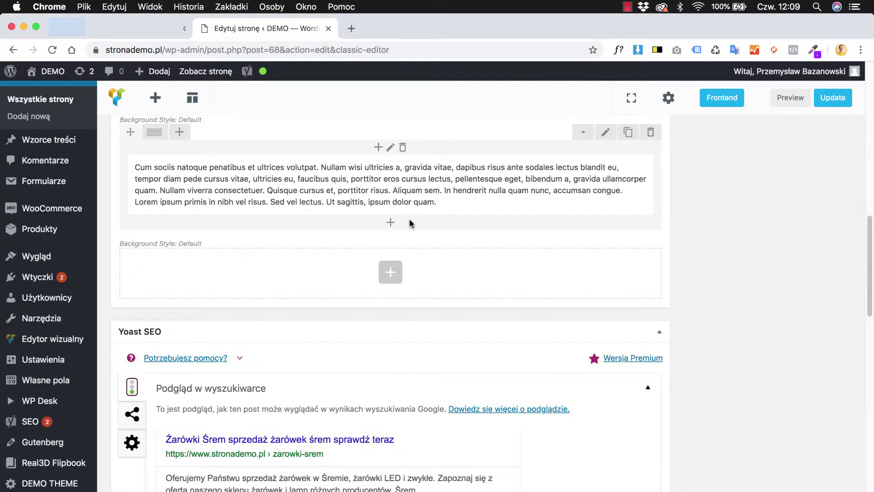
scroll(409, 224, "down", 13)
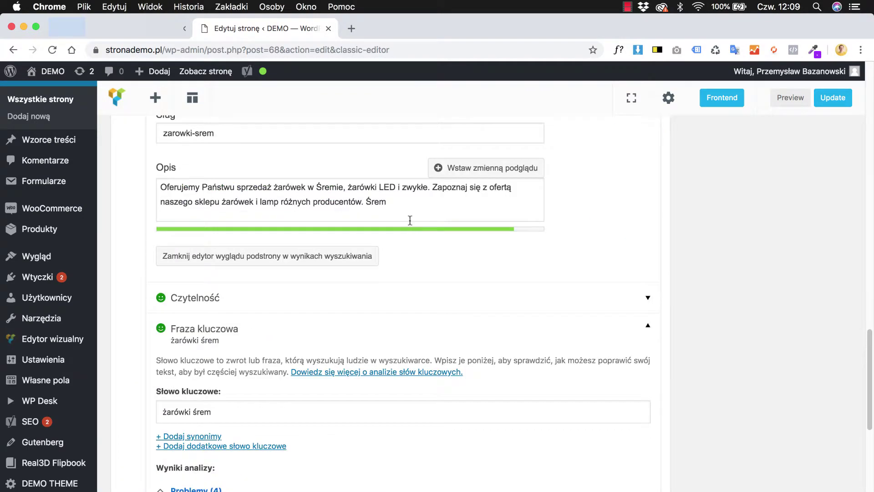
scroll(392, 248, "down", 2)
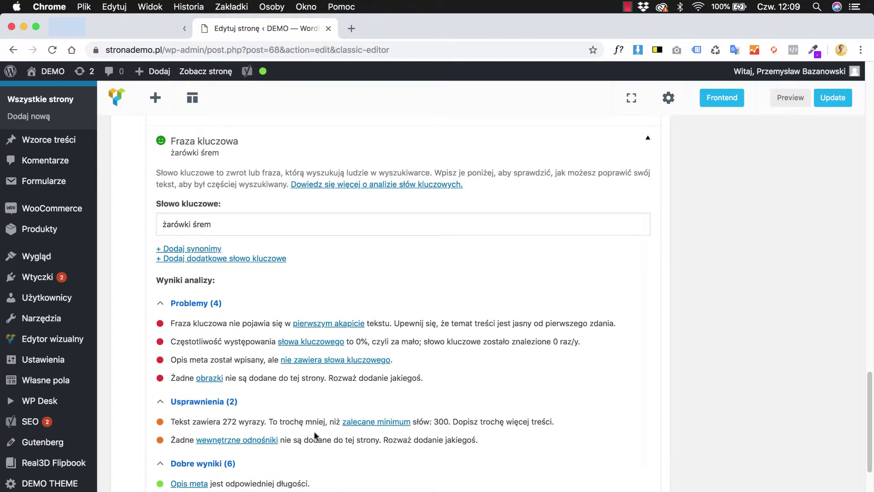
scroll(317, 437, "down", 1)
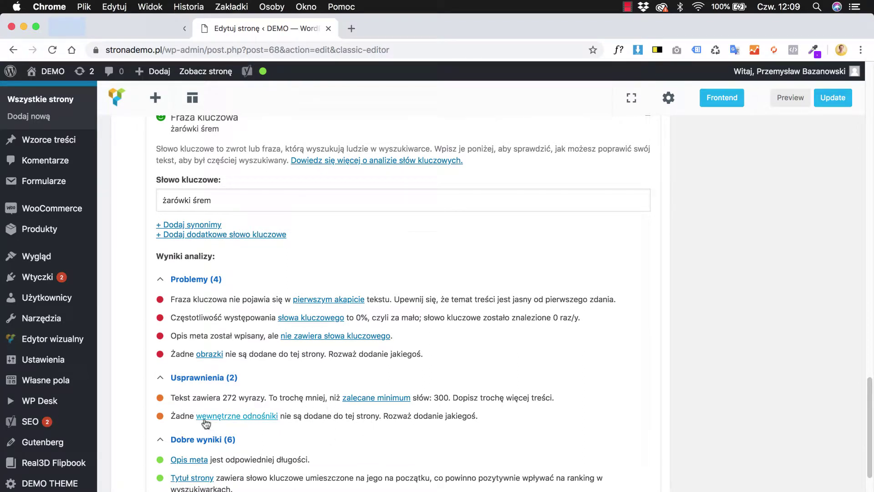
scroll(450, 414, "down", 2)
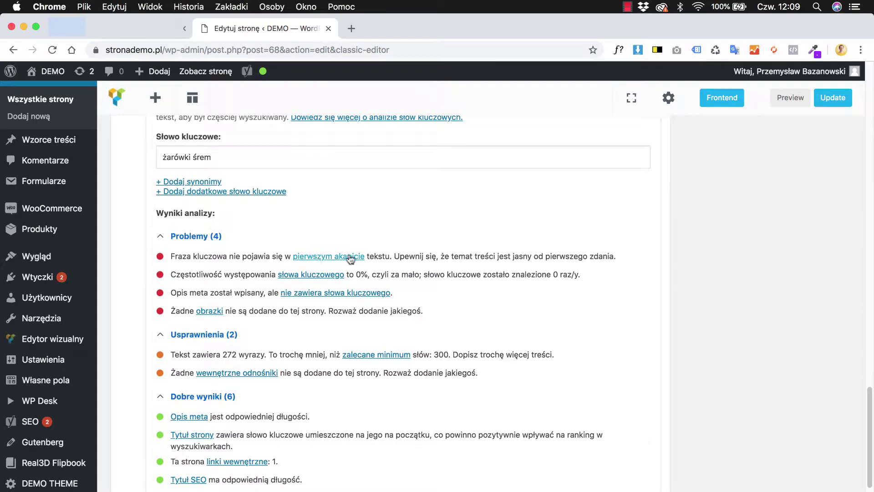
Add a text block below the first column's image reading "Oferujemy żarówki w Śremie. Sprawdź naszą ofertę teraz.".
scroll(362, 255, "up", 10)
scroll(361, 255, "up", 10)
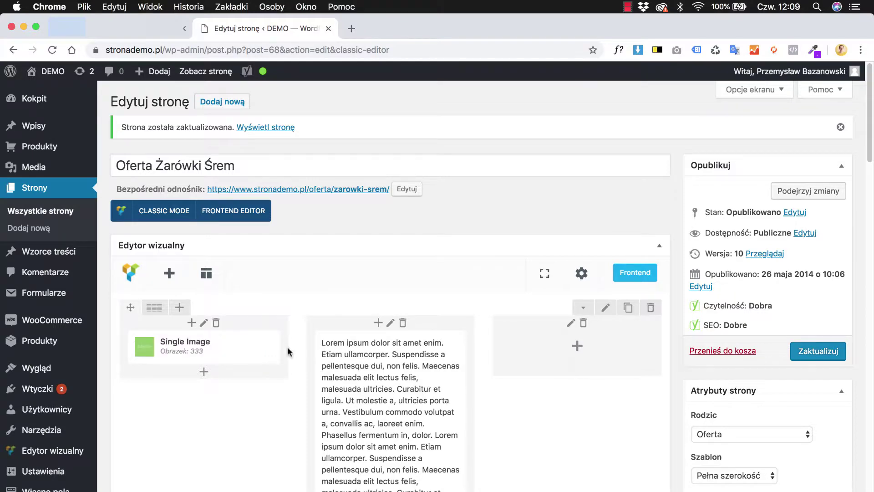
left_click(204, 371)
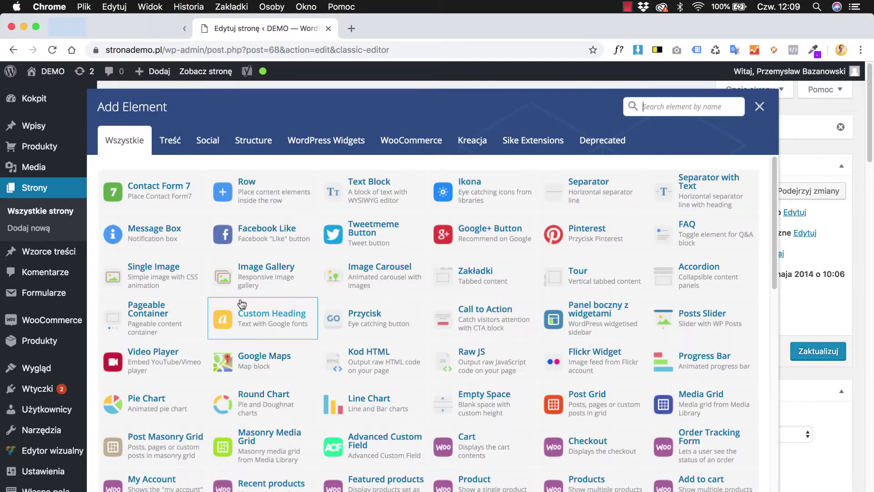
left_click(351, 197)
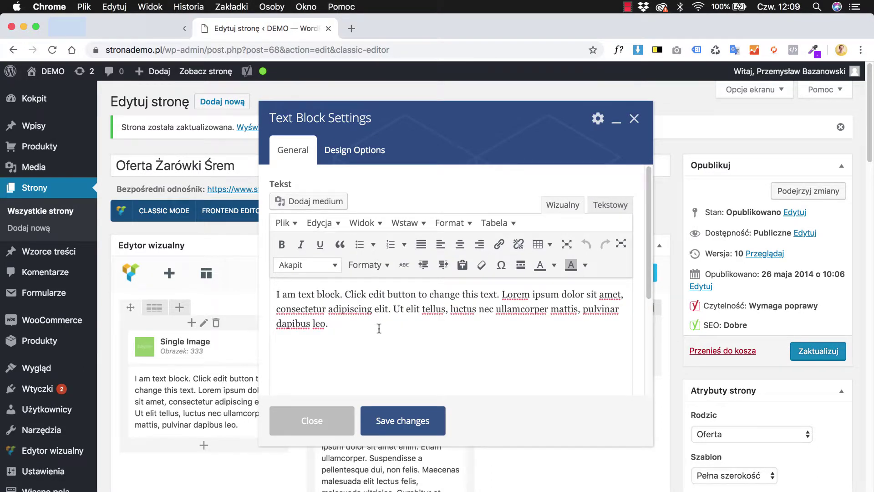
key("super+a")
type("Oferuj")
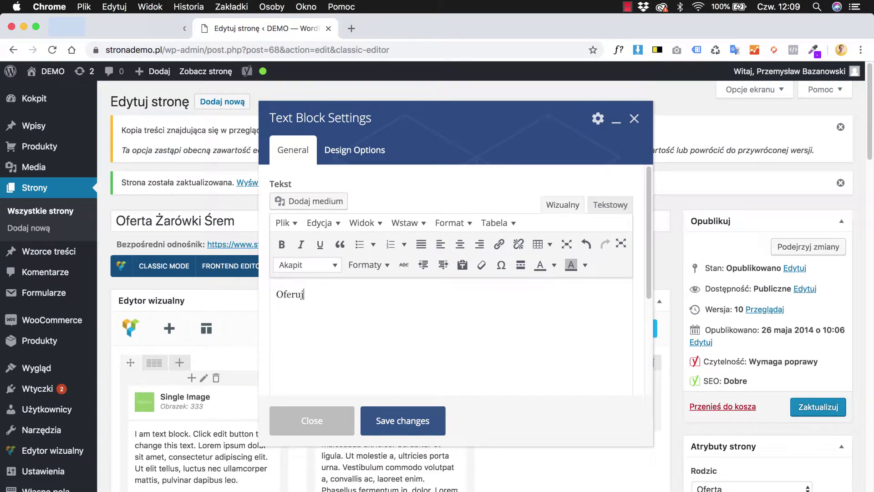
type("emy żarówki w Śremie.")
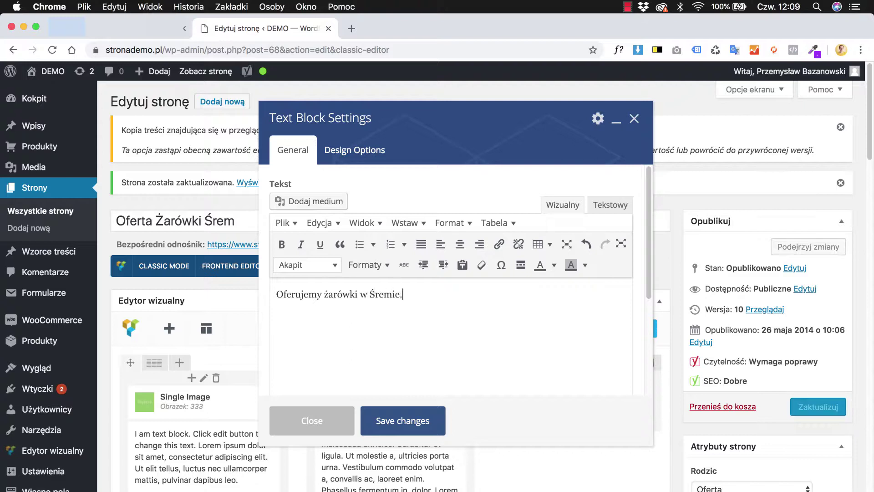
type(" Sprawdź")
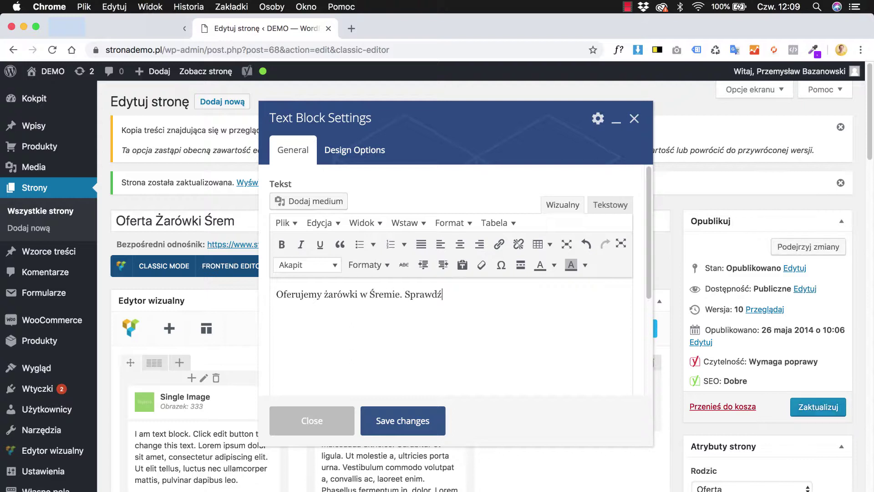
type(" naszą ofertę teraz.")
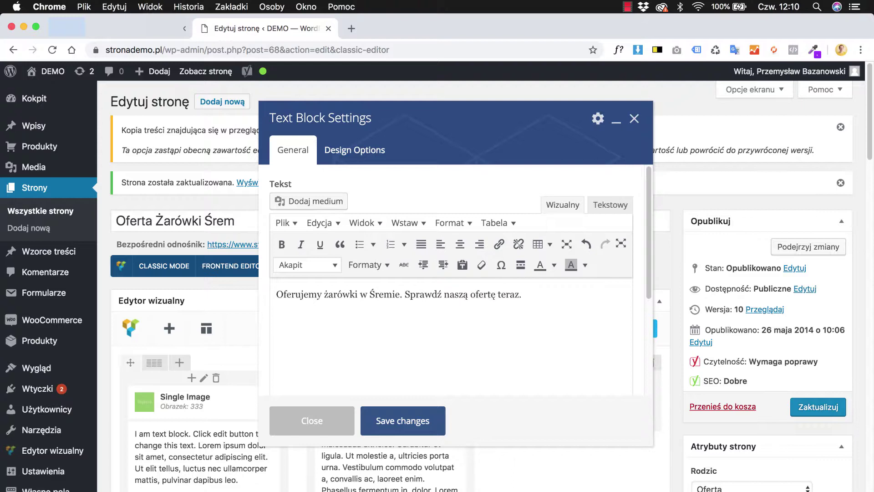
left_click(391, 419)
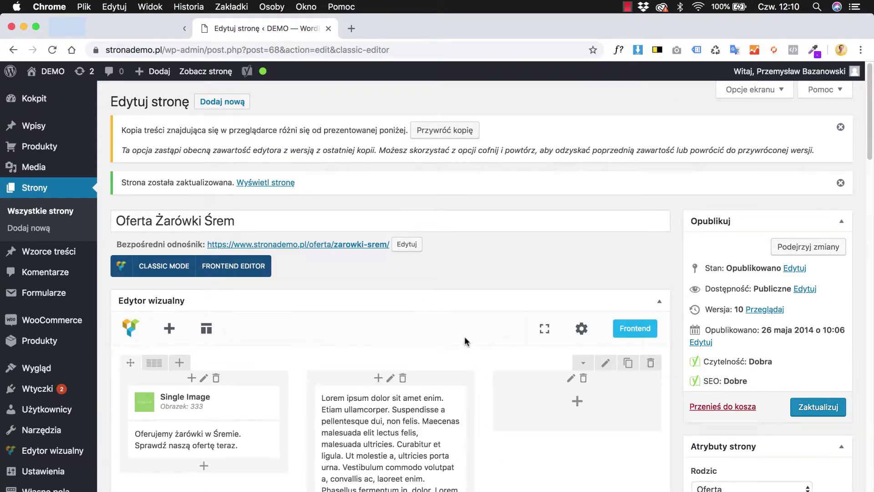
Review the keyphrase analysis after the text addition and look through the page's text blocks.
scroll(464, 339, "down", 7)
scroll(464, 339, "down", 15)
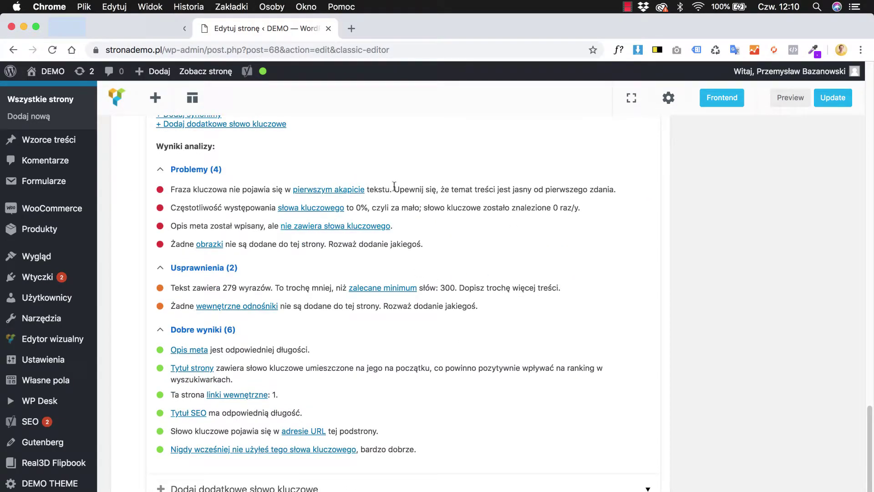
right_click(739, 210)
left_click(734, 181)
scroll(422, 212, "up", 15)
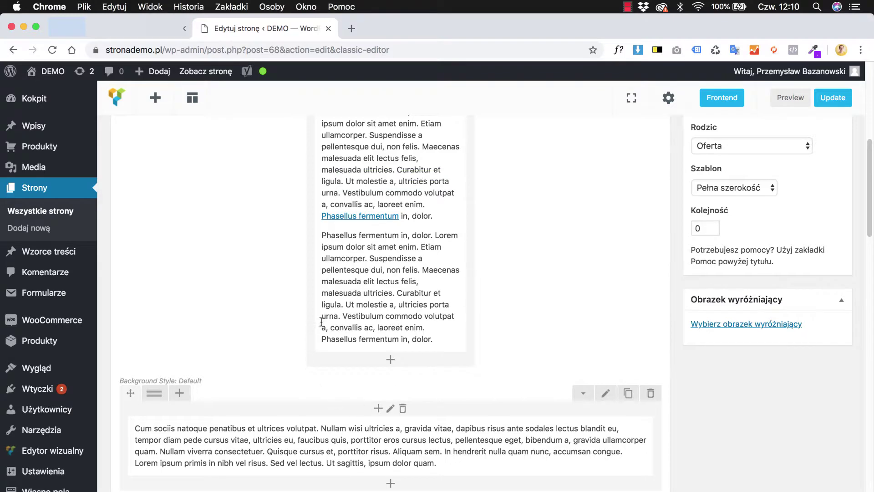
scroll(386, 237, "up", 5)
scroll(394, 327, "down", 3)
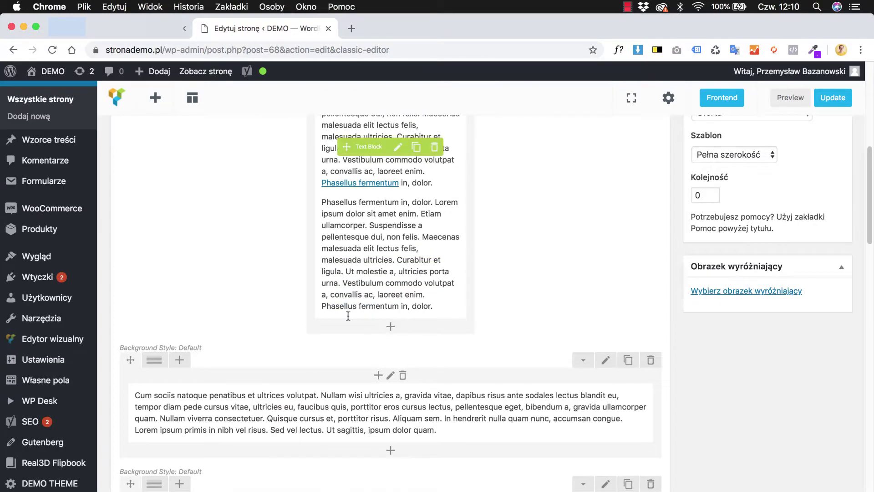
scroll(392, 319, "down", 15)
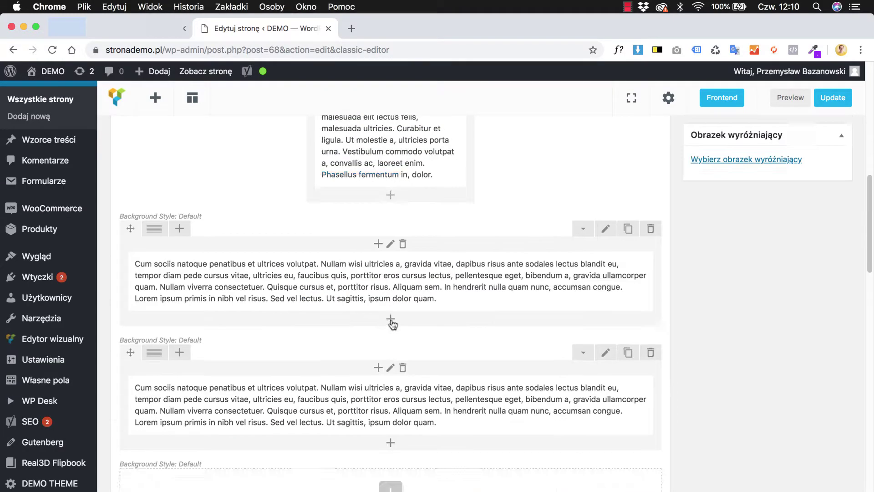
scroll(393, 324, "down", 6)
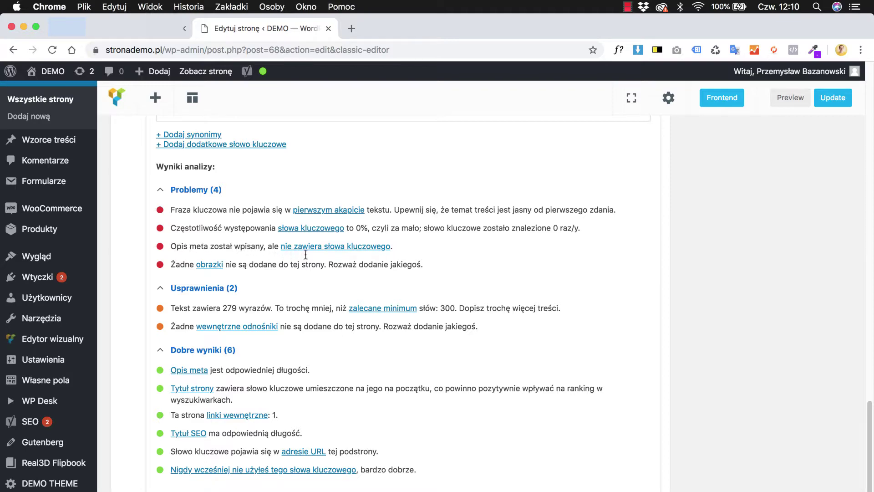
Examine the meta description's wording "żarówek w Śremie" against the keyphrase analysis, and review the SEO title and full description.
scroll(305, 255, "up", 7)
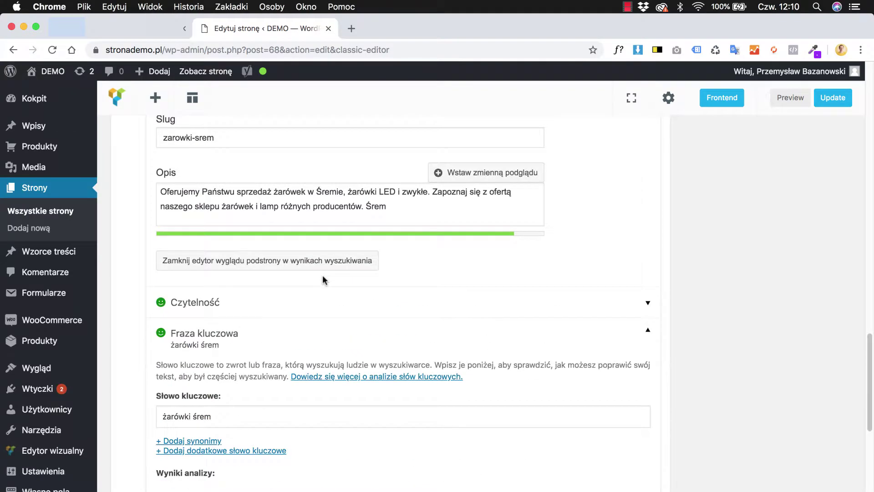
left_click(394, 210)
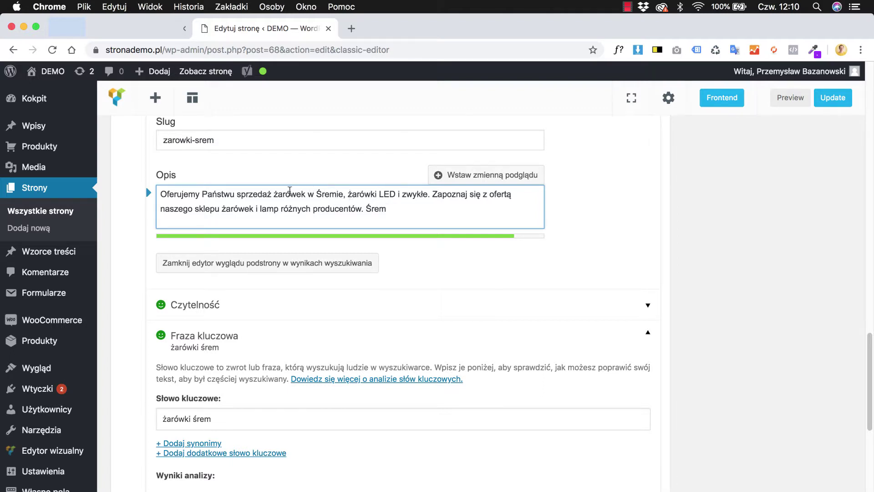
left_click_drag(274, 194, 343, 195)
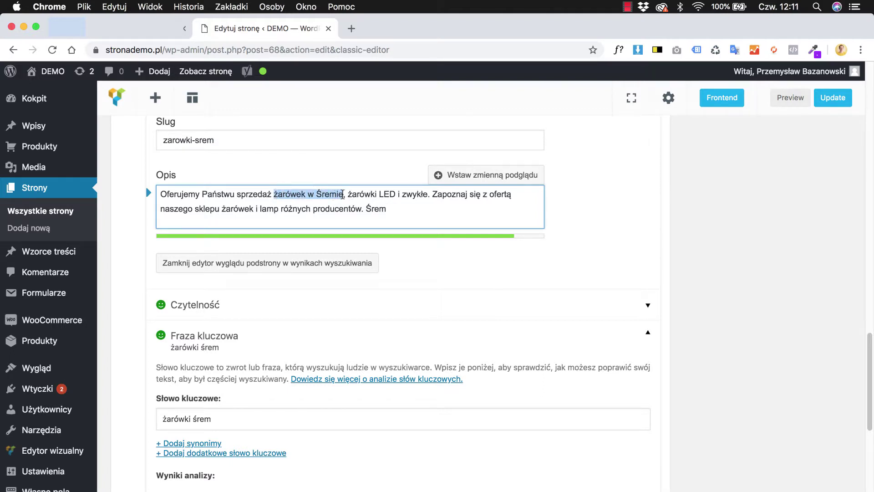
scroll(349, 237, "down", 7)
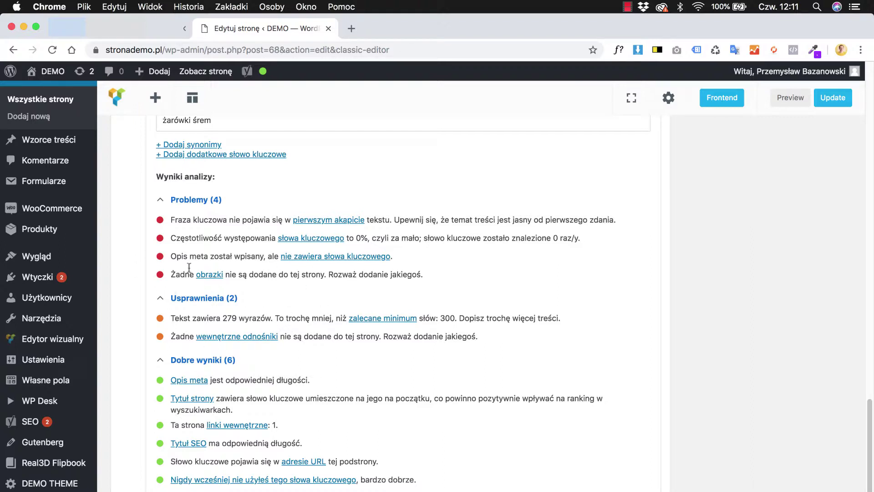
scroll(375, 299, "up", 1)
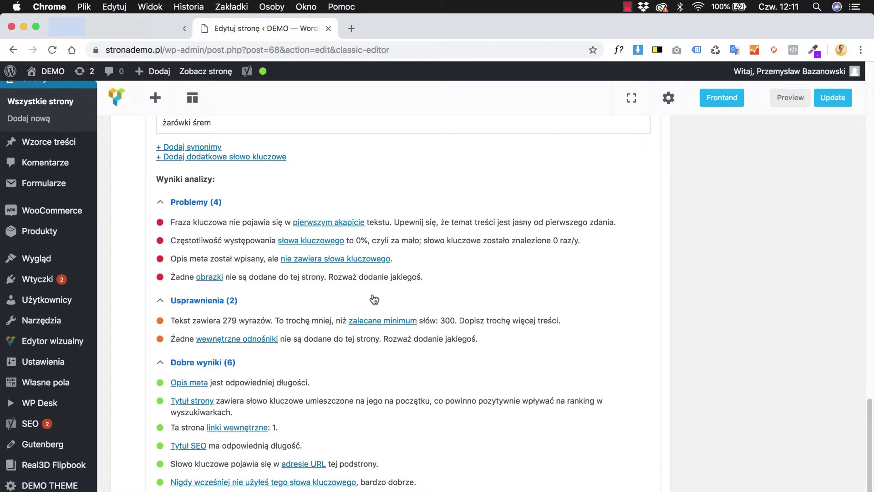
scroll(264, 372, "up", 10)
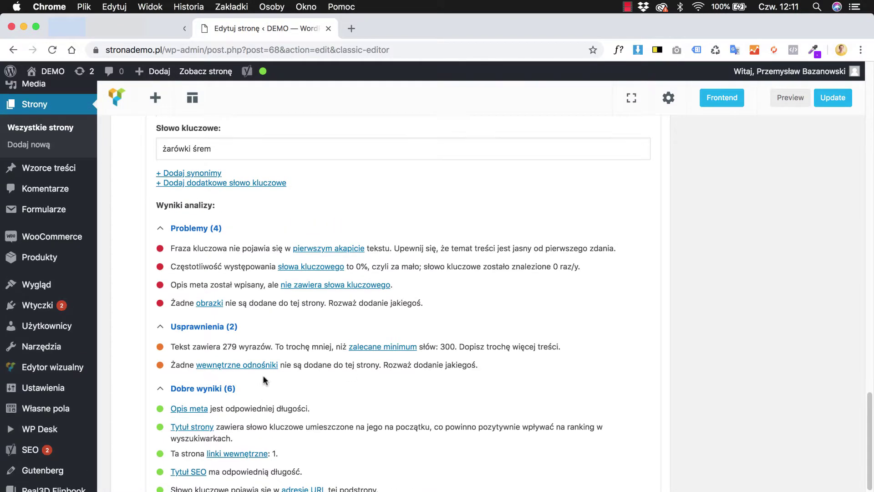
scroll(266, 378, "up", 5)
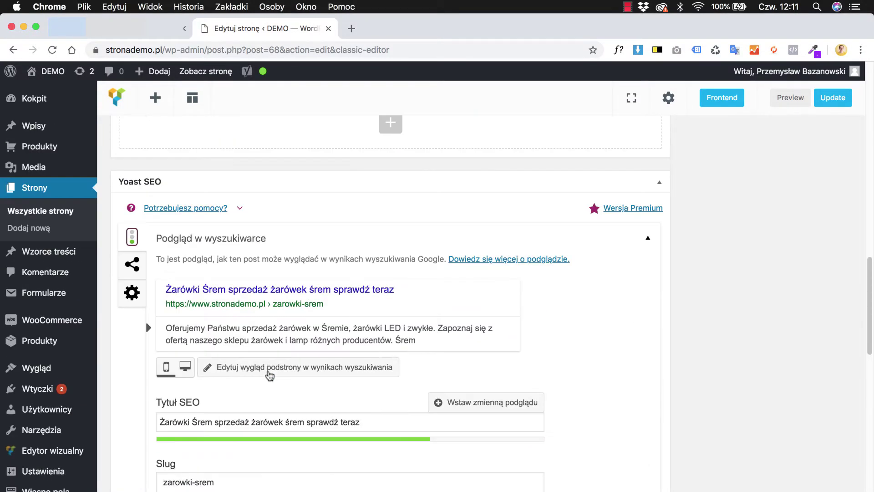
scroll(268, 366, "down", 2)
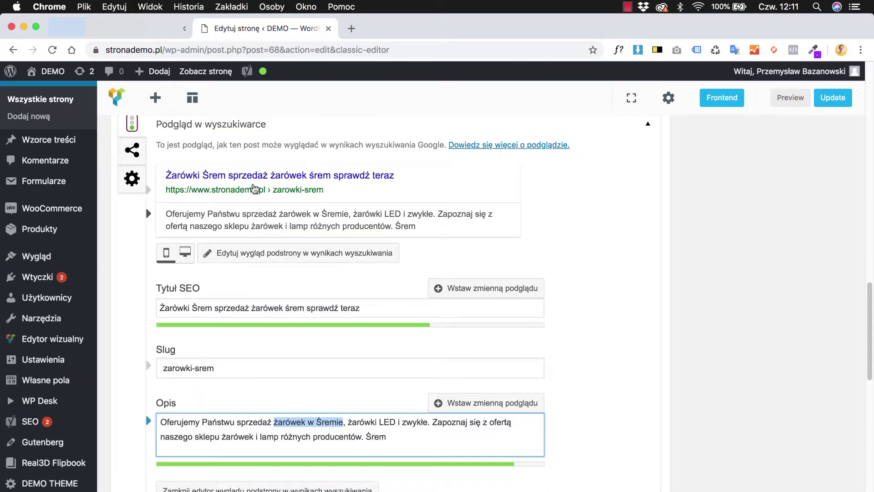
left_click(194, 179)
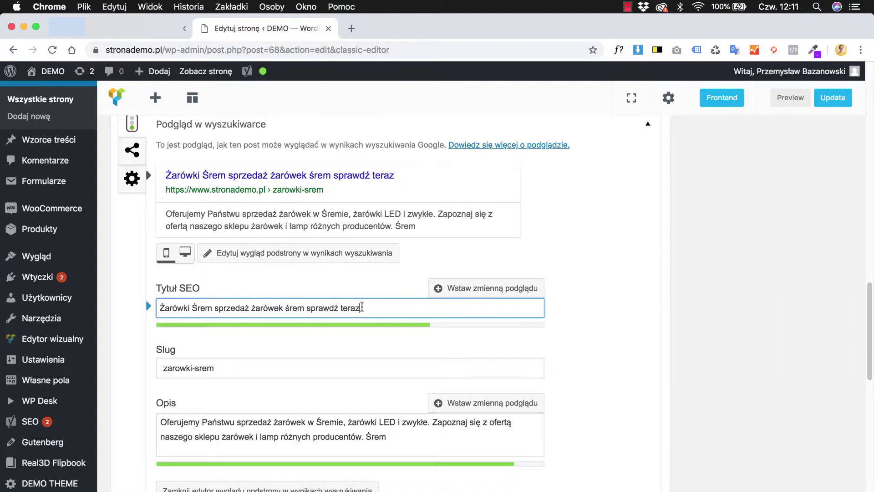
left_click_drag(362, 308, 160, 307)
left_click(176, 314)
triple_click(208, 314)
left_click(209, 314)
left_click_drag(388, 436, 157, 412)
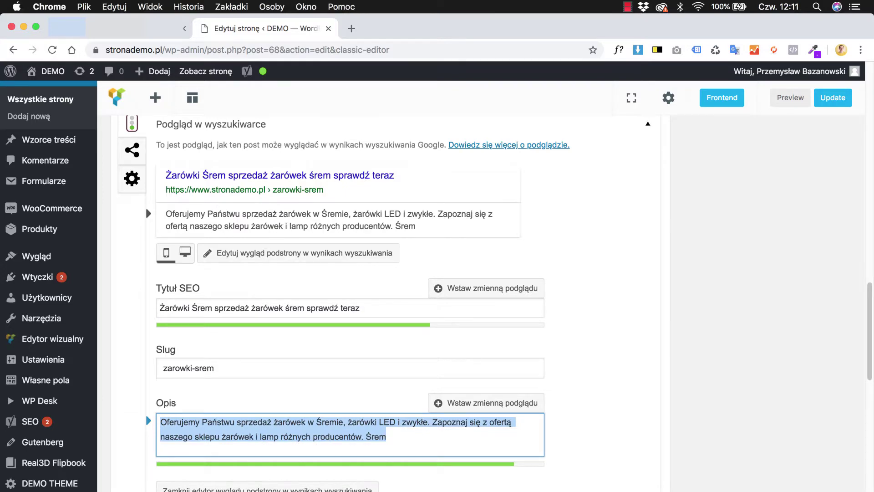
Check the page title for the keyphrase and inspect the page's overall SEO rating in the publishing details.
scroll(287, 218, "up", 5)
scroll(285, 219, "up", 5)
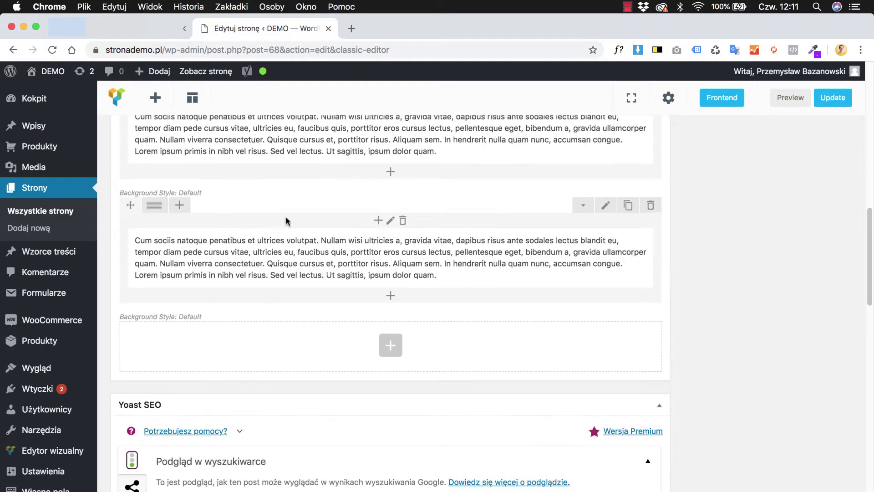
triple_click(288, 228)
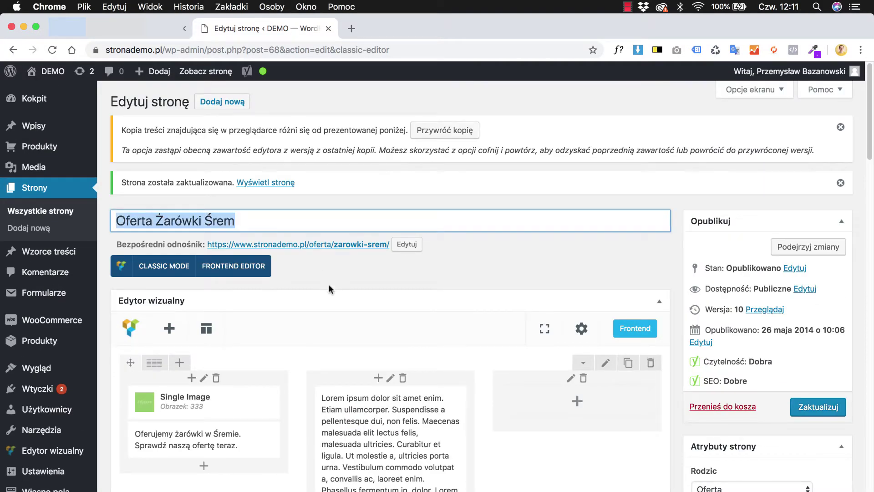
left_click(291, 253)
left_click(276, 224)
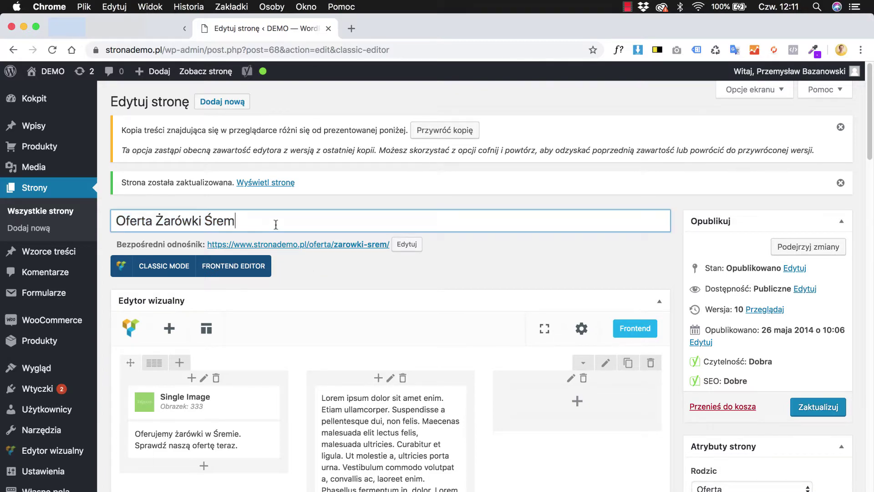
scroll(513, 305, "down", 10)
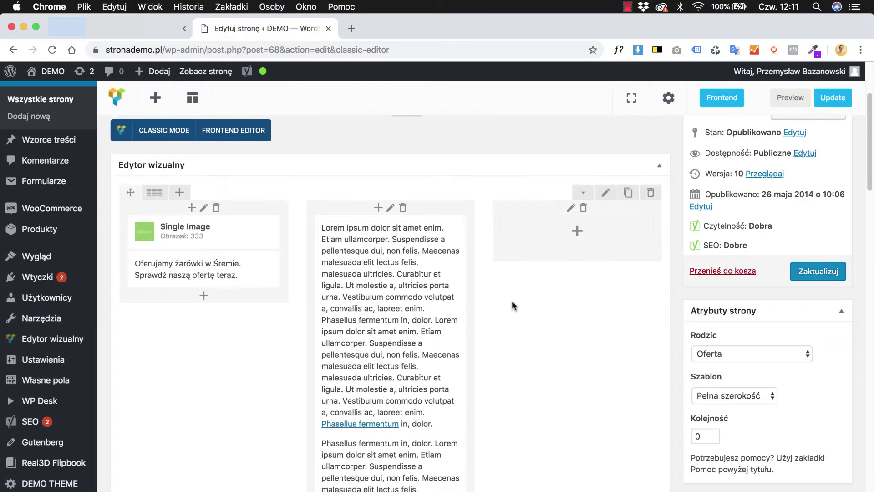
scroll(438, 323, "down", 6)
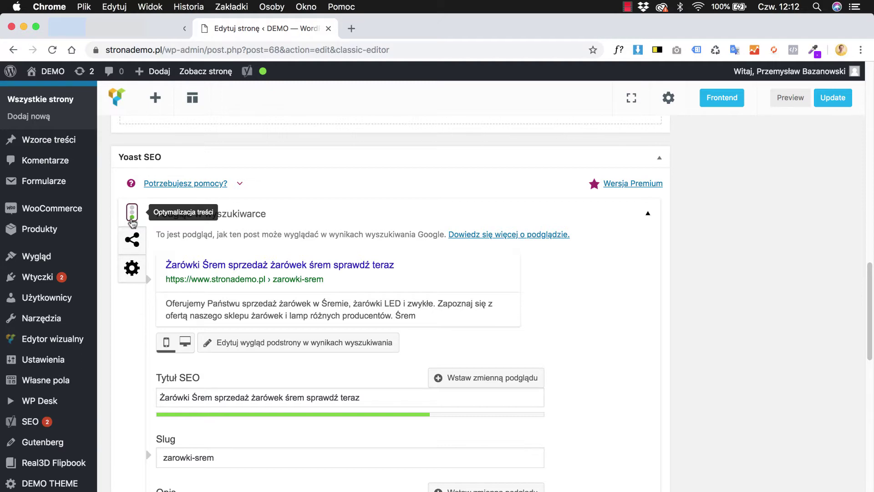
scroll(252, 270, "up", 15)
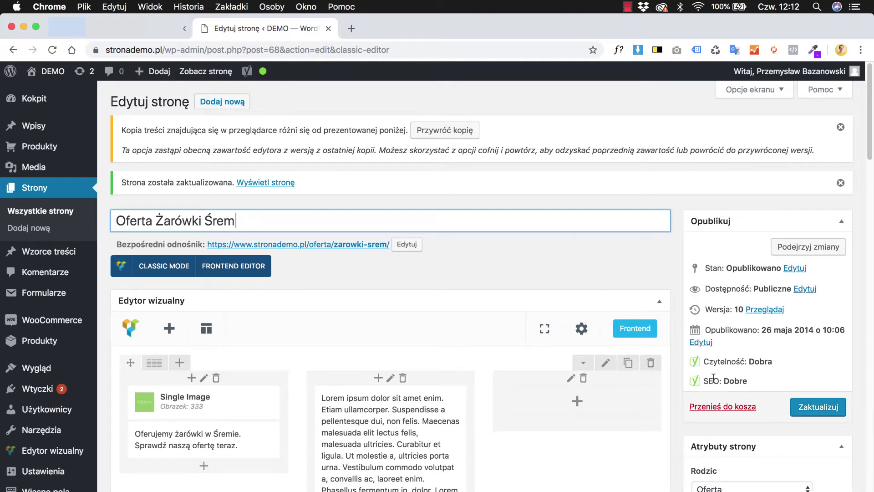
double_click(732, 381)
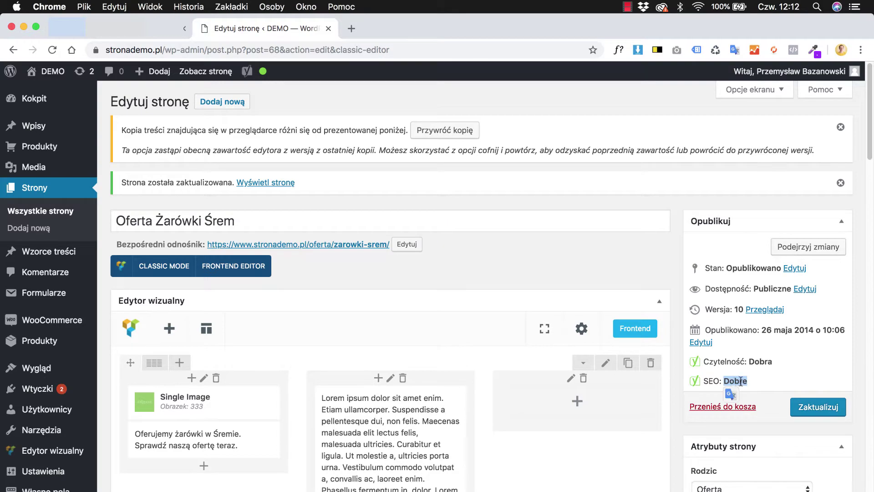
left_click(740, 381)
scroll(616, 392, "down", 12)
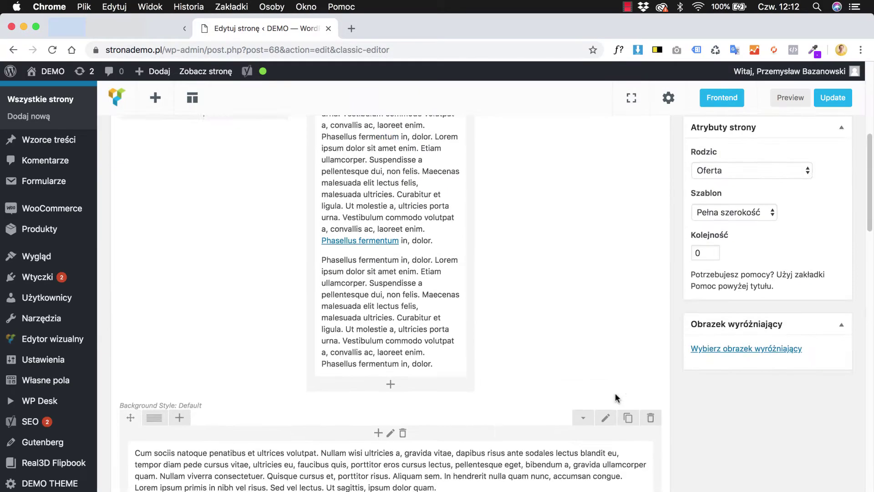
mouse_move(263, 74)
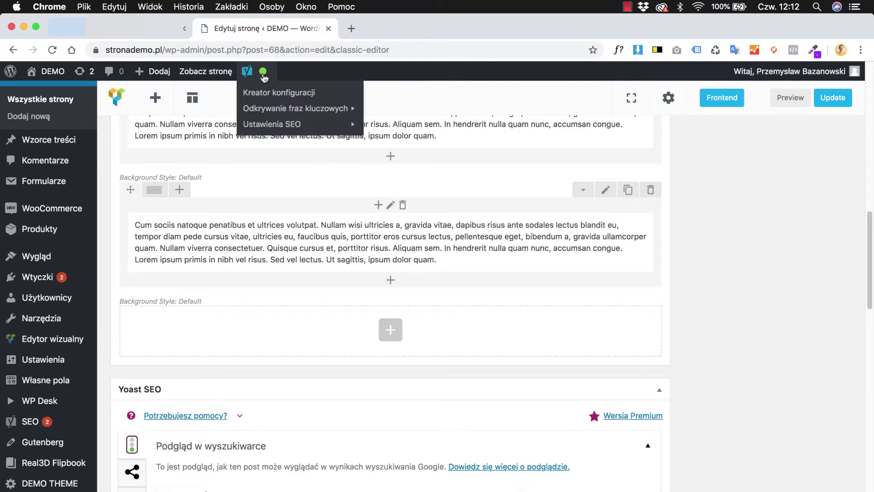
Review the search snippet fields, glance at the readability section and collapse the keyphrase analysis.
scroll(320, 243, "down", 10)
scroll(706, 288, "down", 2)
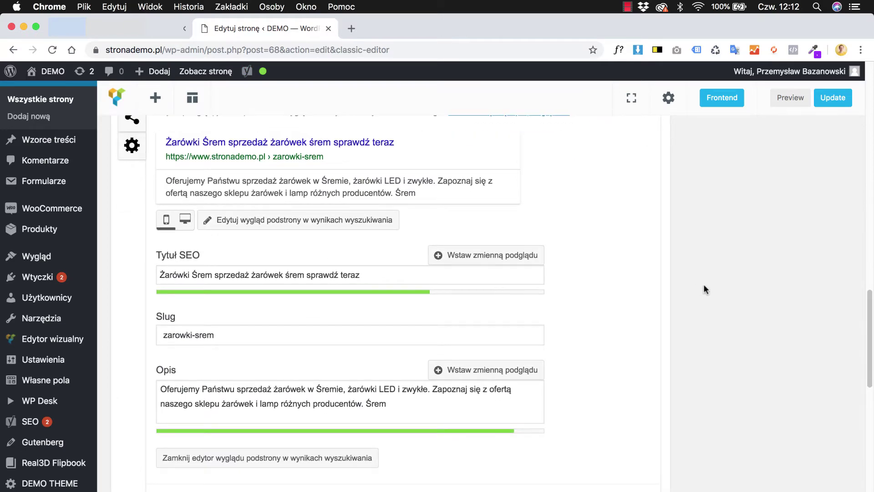
scroll(704, 290, "down", 3)
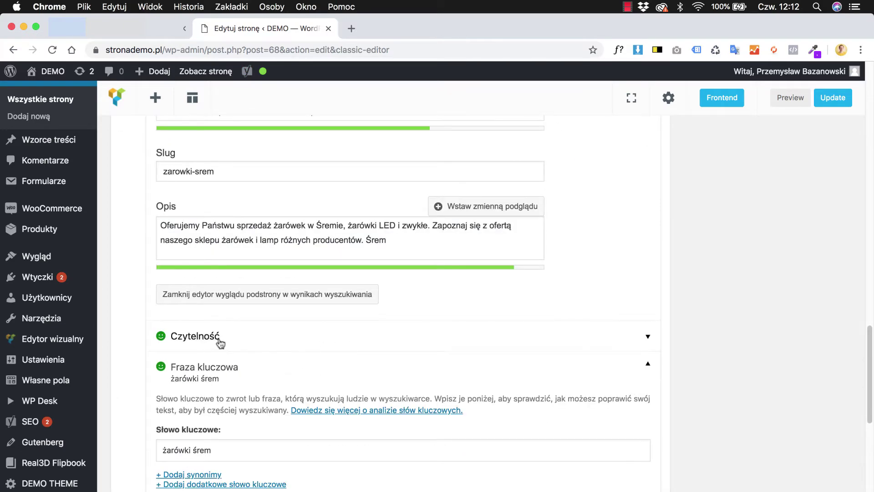
left_click(217, 339)
left_click(217, 337)
left_click(229, 371)
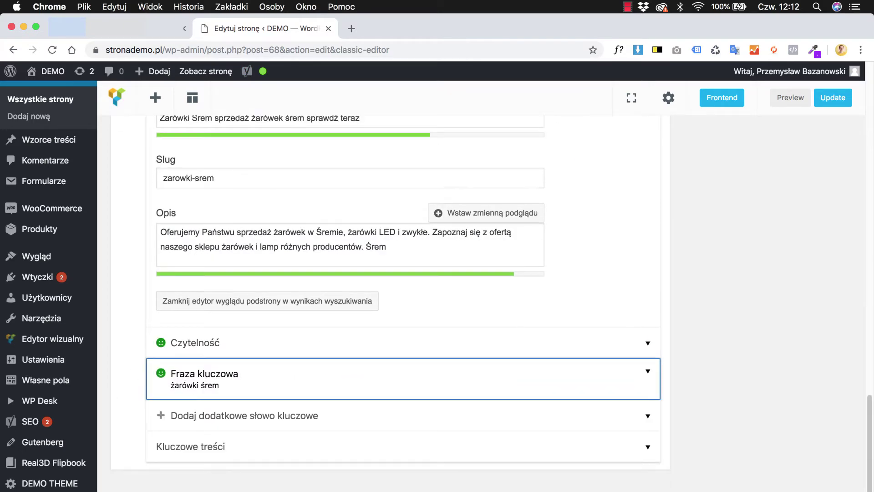
Expand the keyphrase section, examine its analysis of problems, improvements and good results, and compare them with the search preview and SEO title.
left_click(183, 385)
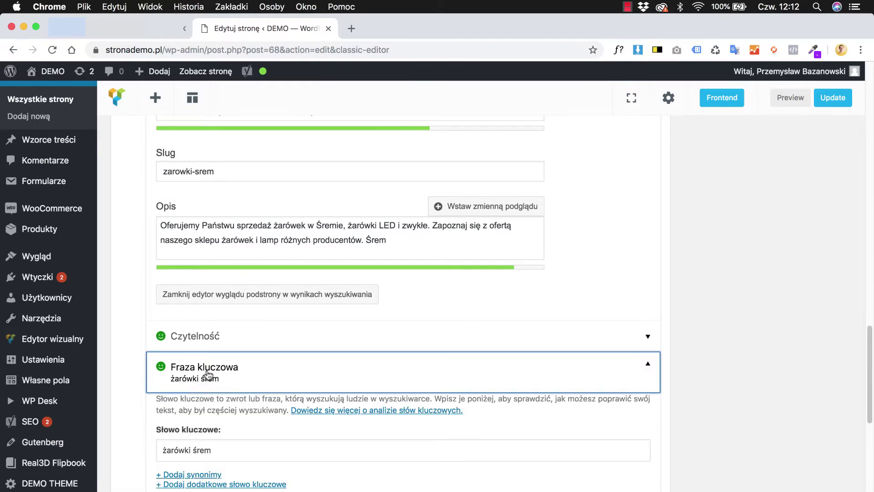
scroll(204, 371, "down", 4)
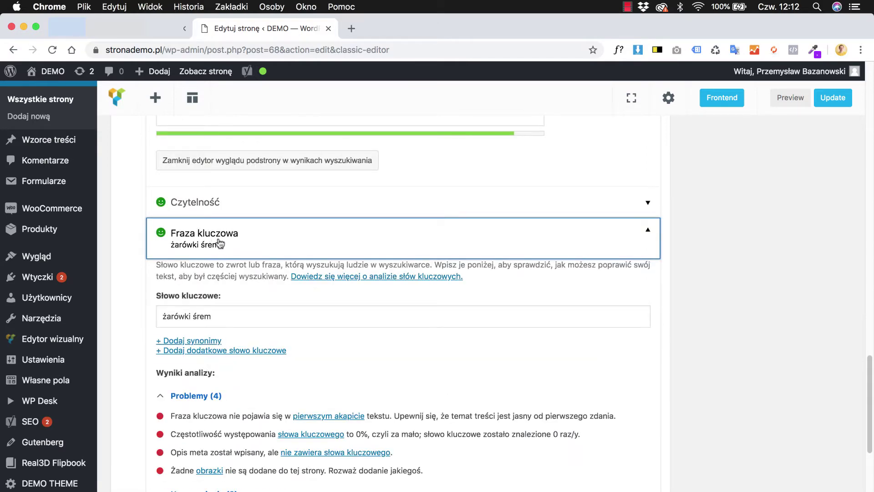
scroll(228, 249, "down", 2)
scroll(250, 259, "down", 3)
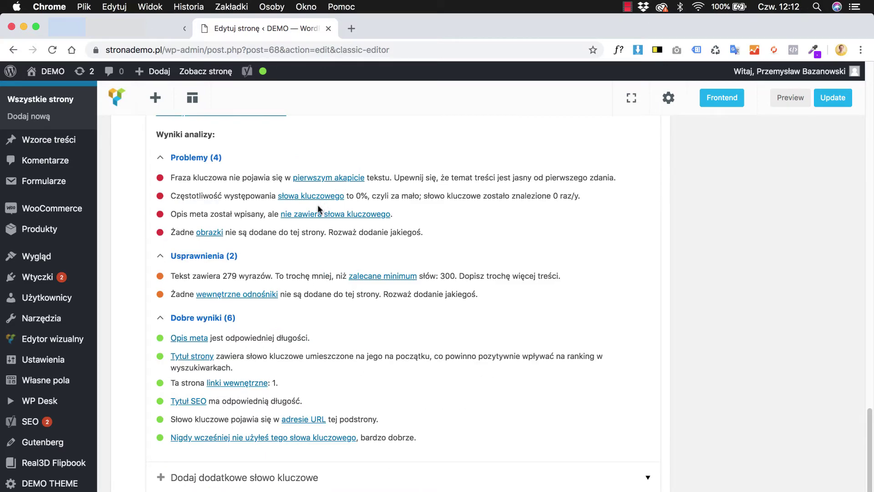
scroll(319, 204, "down", 1)
scroll(315, 208, "up", 3)
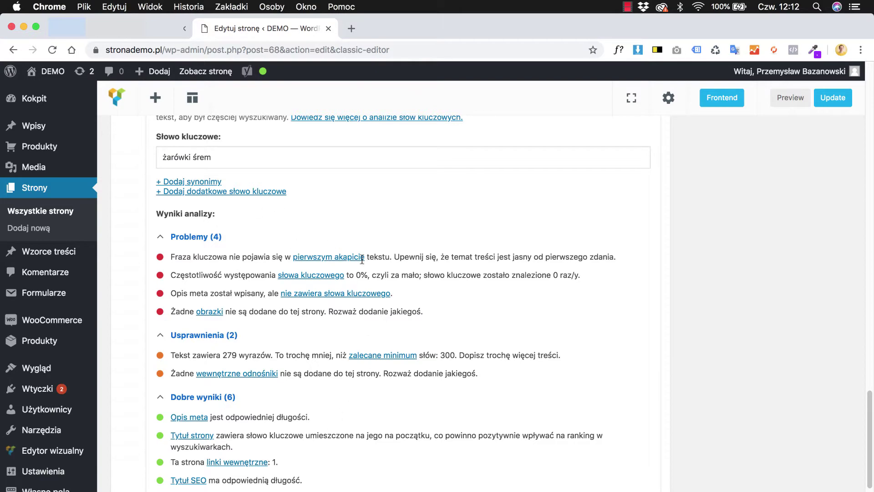
scroll(248, 311, "up", 1)
scroll(337, 314, "up", 3)
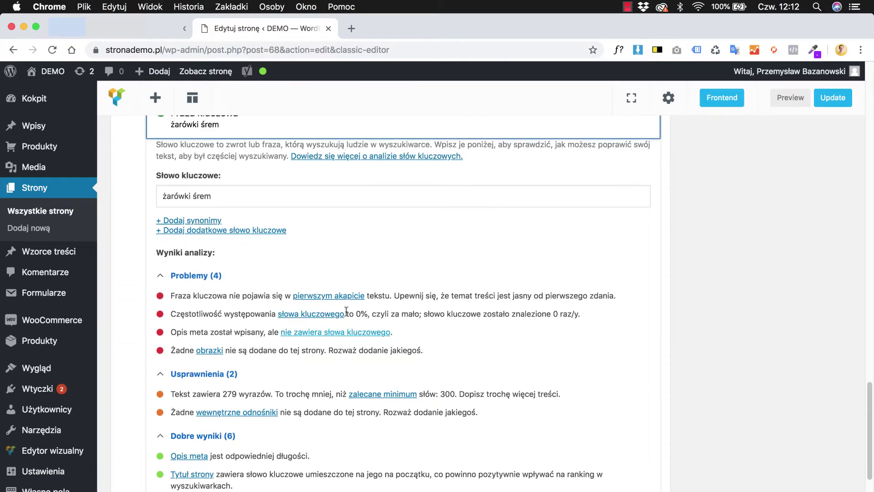
scroll(346, 313, "up", 15)
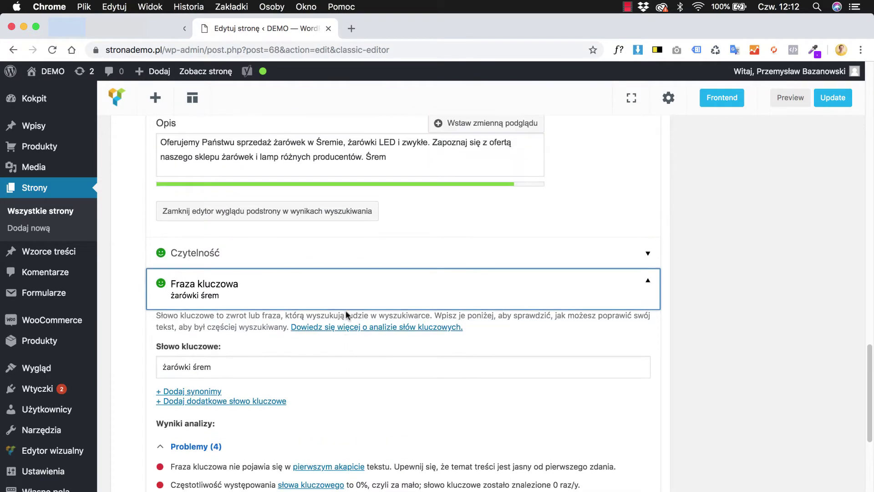
scroll(346, 316, "down", 1)
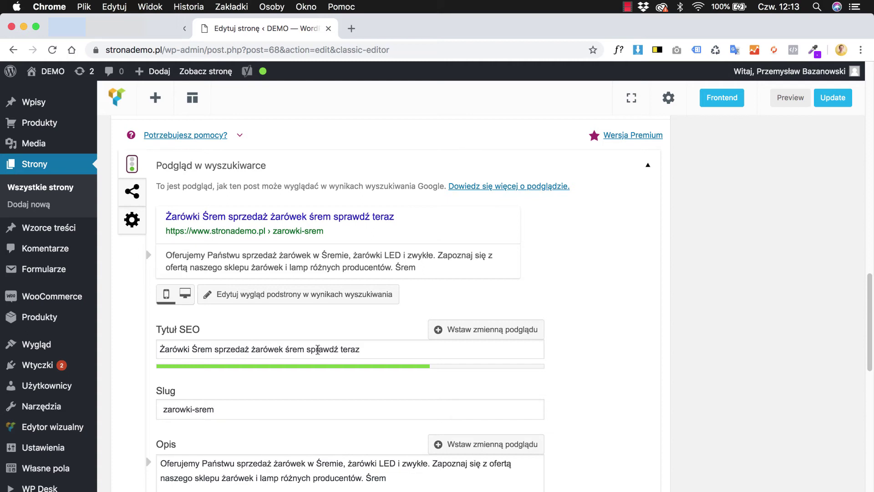
scroll(335, 371, "up", 2)
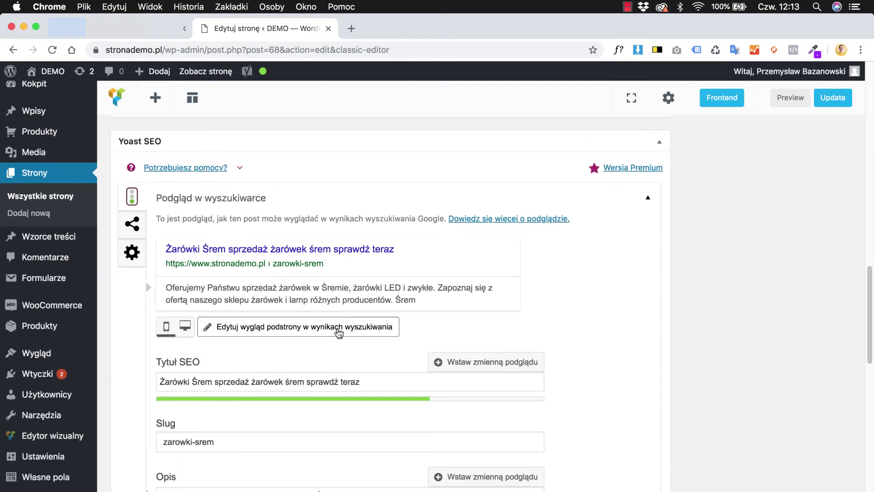
scroll(339, 334, "down", 1)
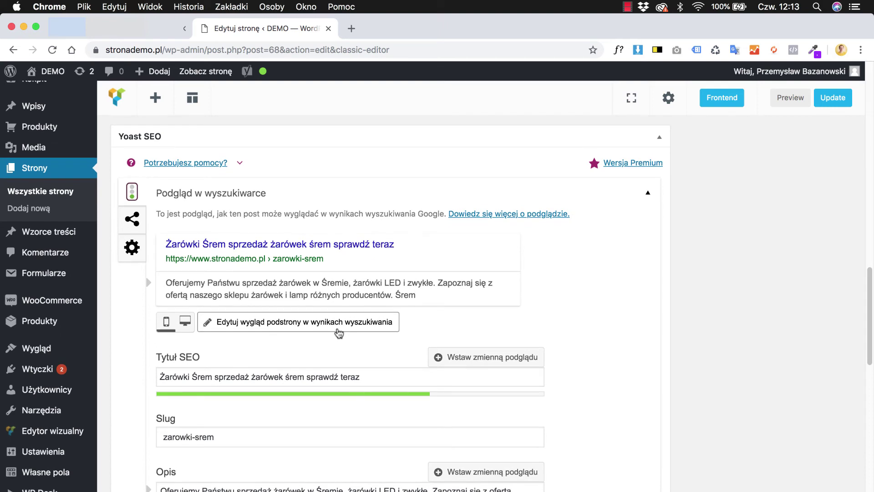